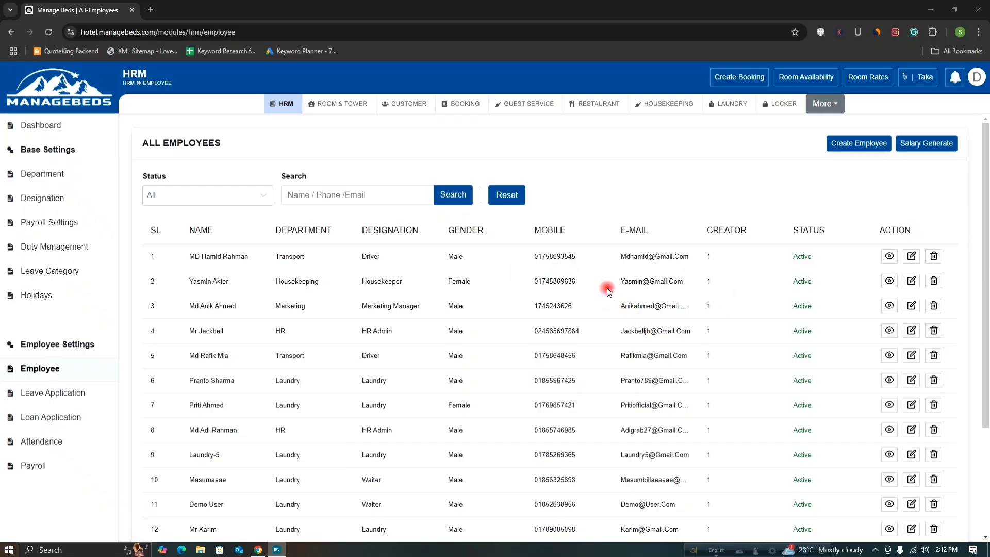
Start a blank new-employee record and begin entering the employee's full name.
scroll(608, 297, "down", 2)
scroll(613, 298, "up", 2)
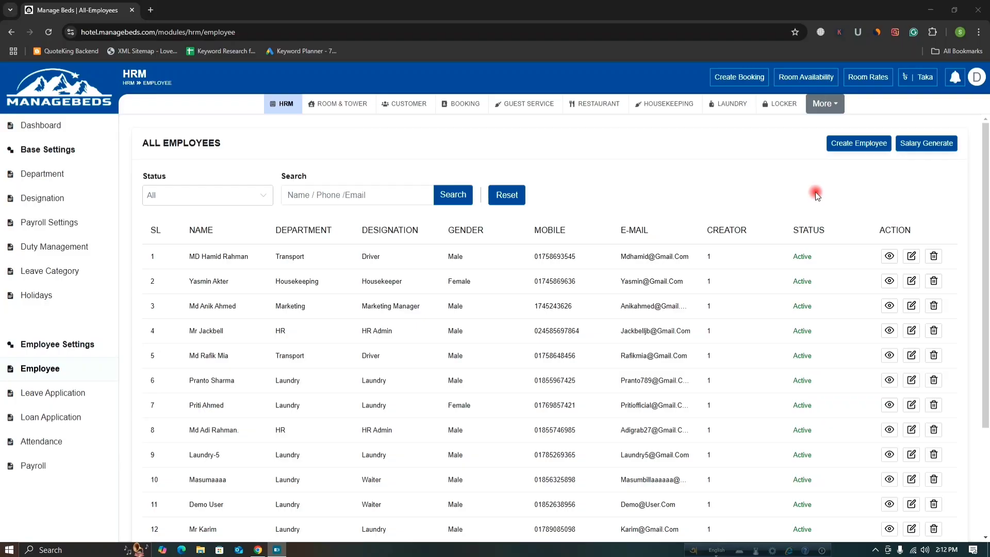
left_click(856, 151)
left_click(856, 150)
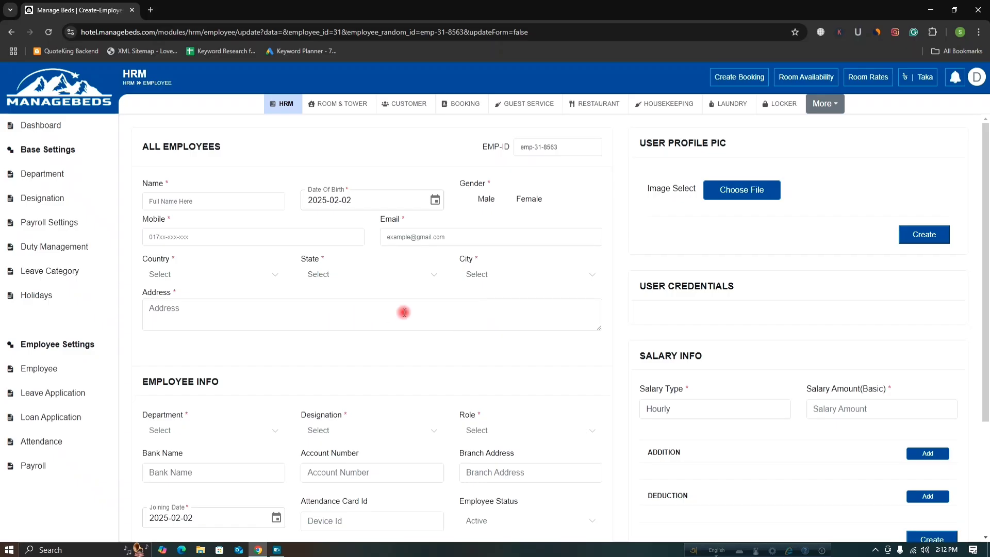
left_click(264, 205)
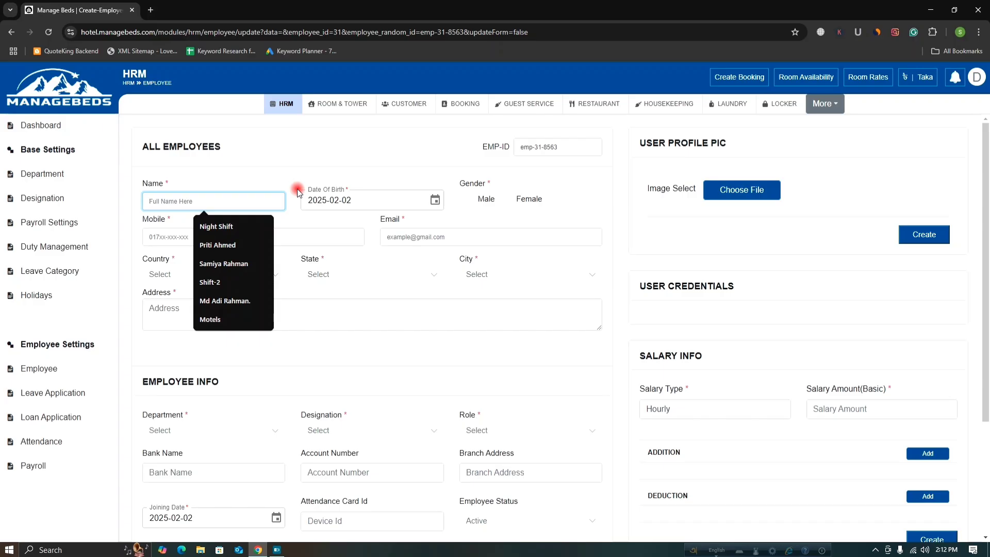
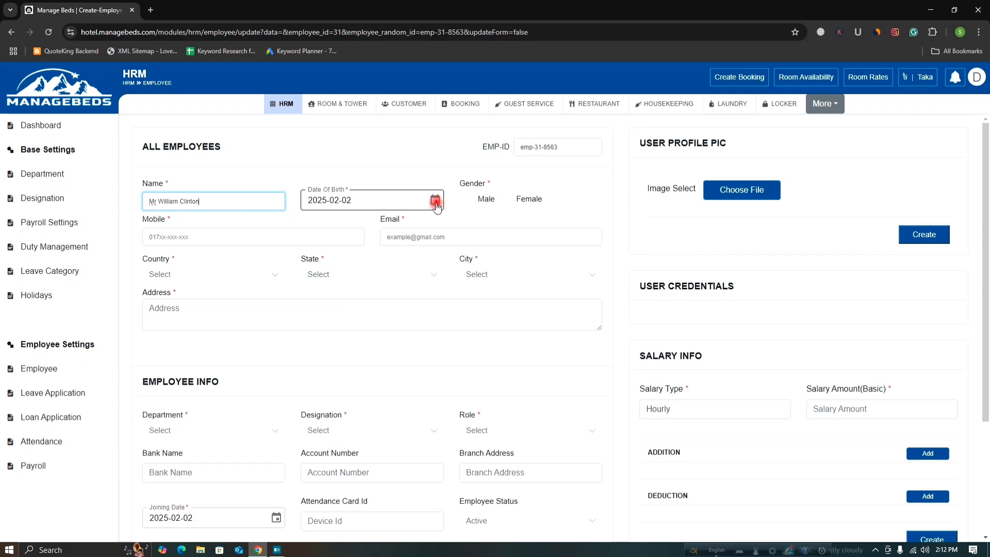
Pick 6 April 1980 as the date of birth in the calendar.
left_click(435, 202)
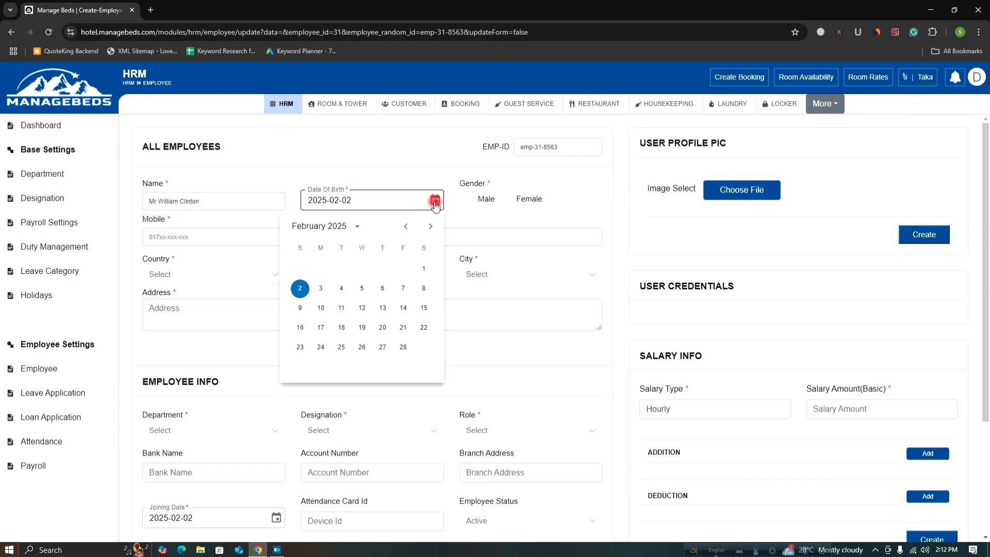
left_click(331, 230)
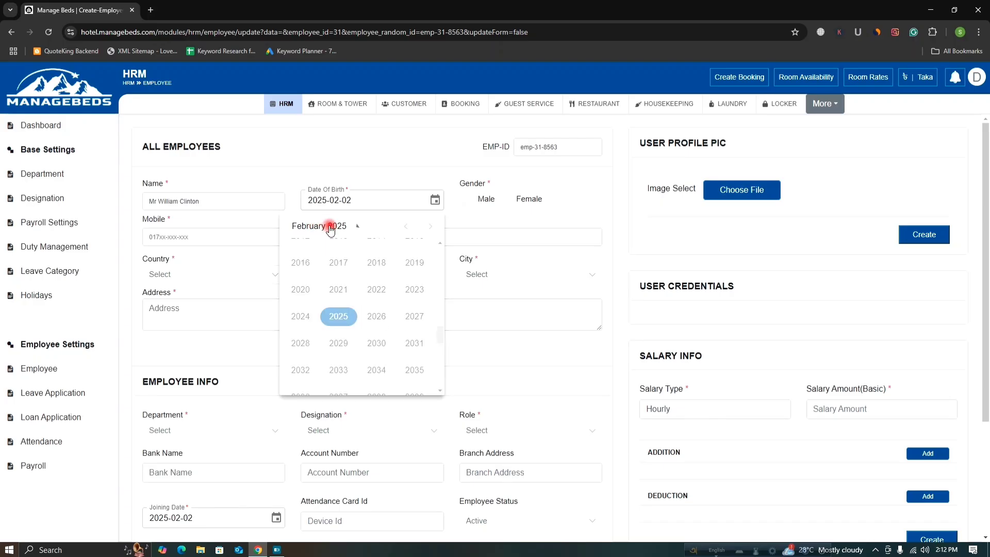
scroll(372, 298, "up", 3)
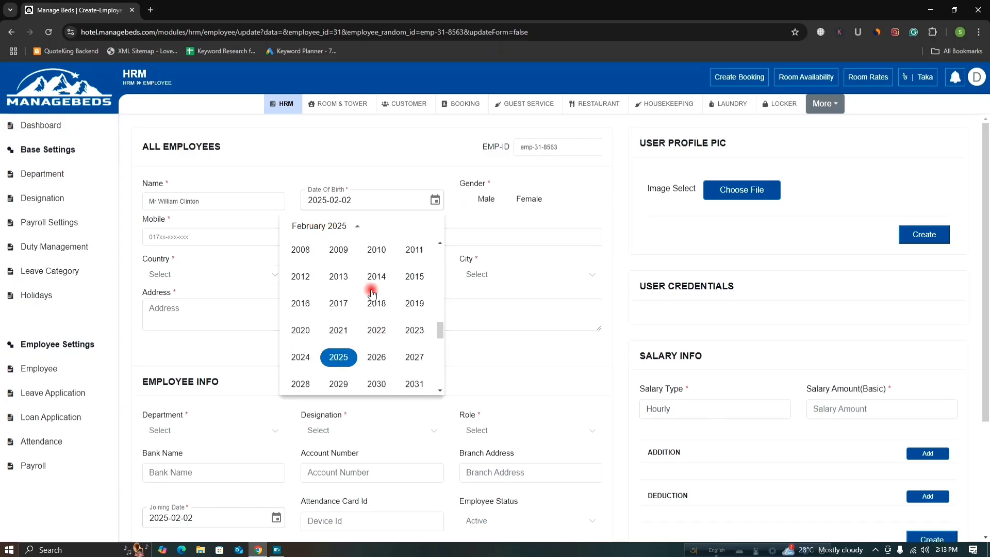
scroll(389, 321, "up", 3)
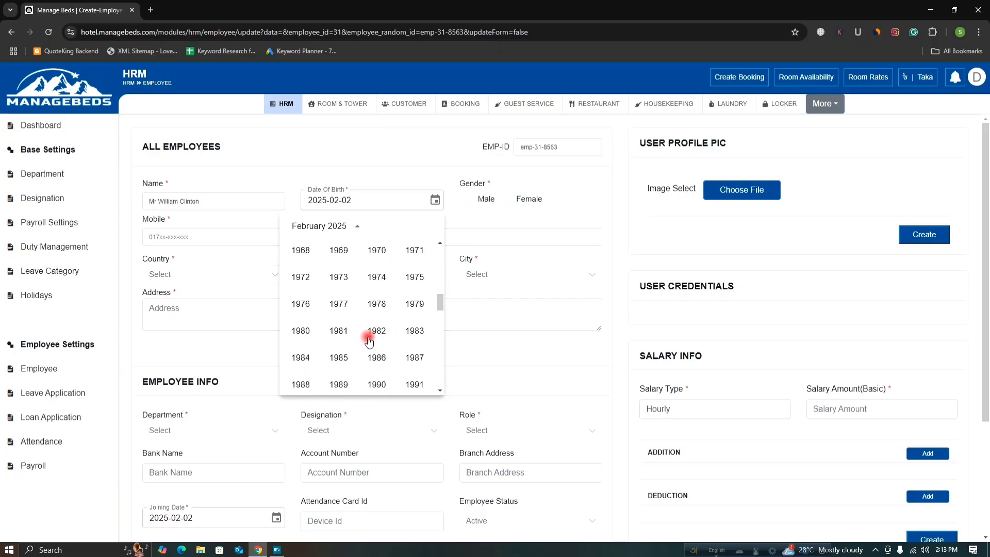
left_click(302, 332)
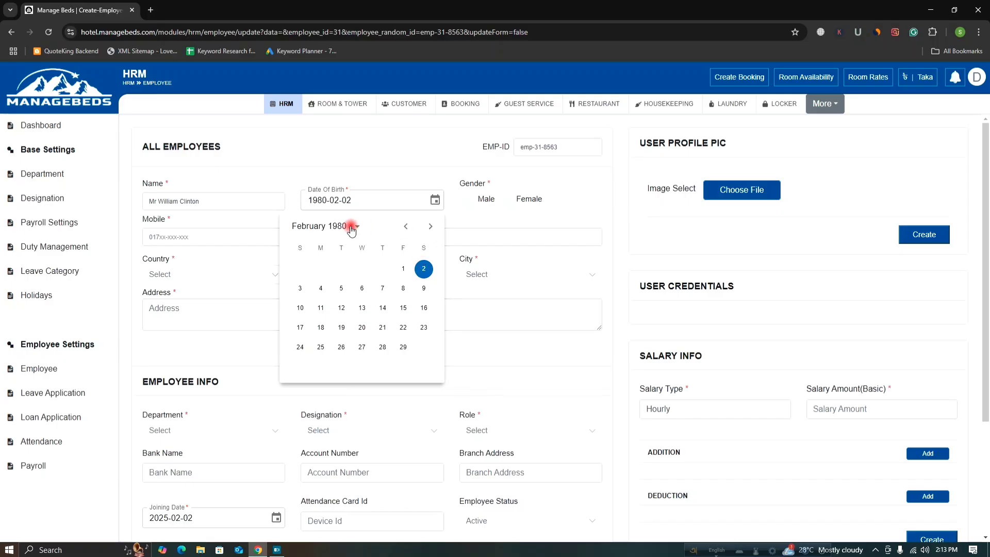
left_click(431, 228)
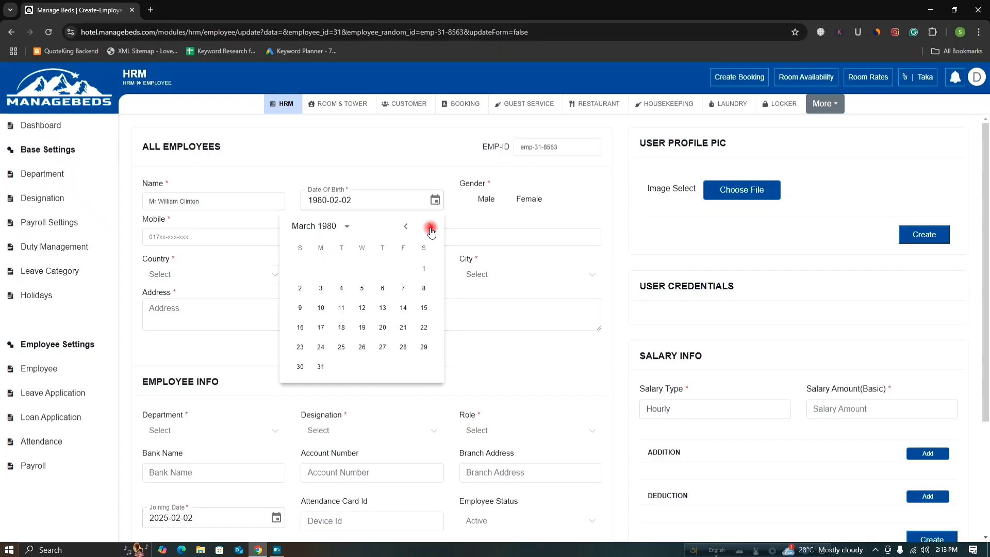
left_click(431, 228)
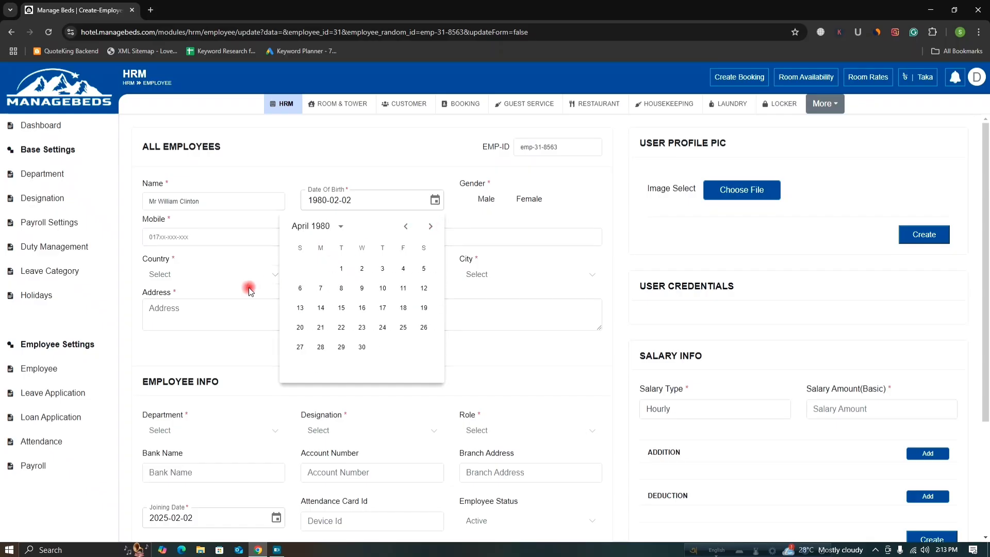
left_click(300, 290)
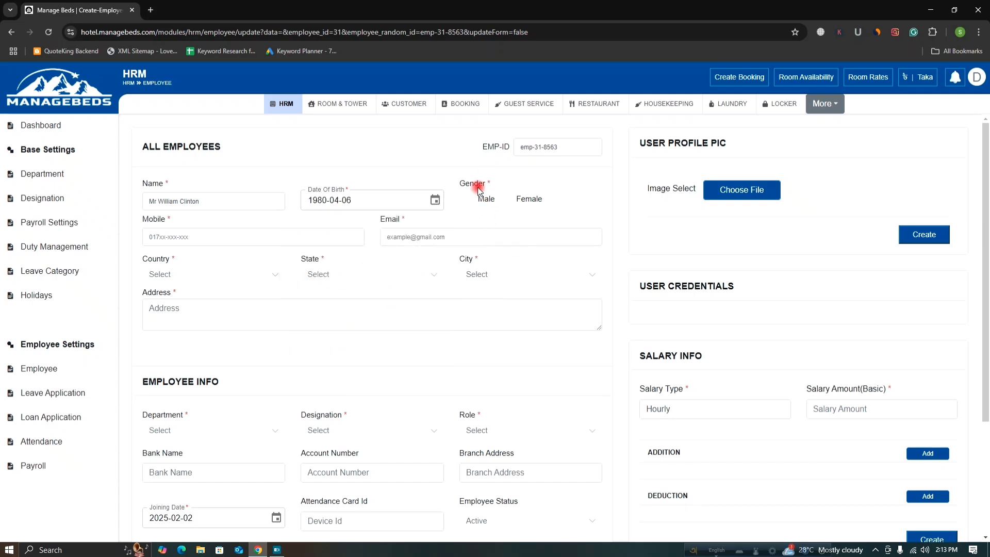
Select Male as gender, then fill in the mobile number and e-mail address.
left_click(468, 201)
left_click(205, 239)
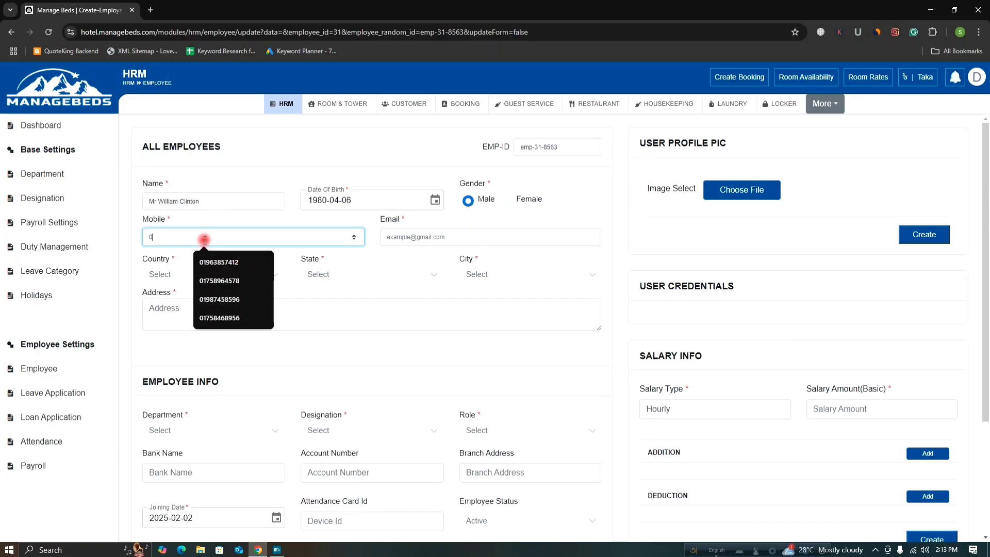
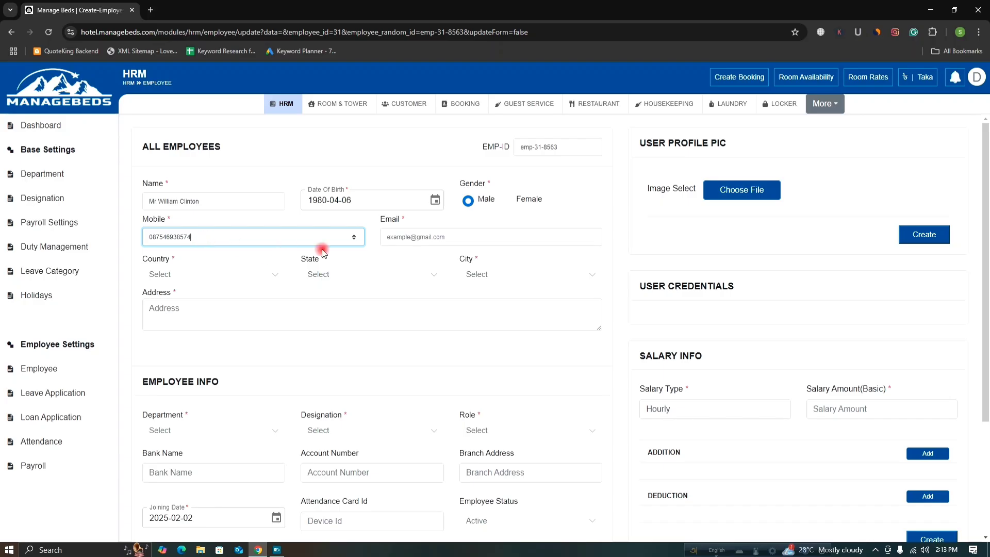
left_click(422, 236)
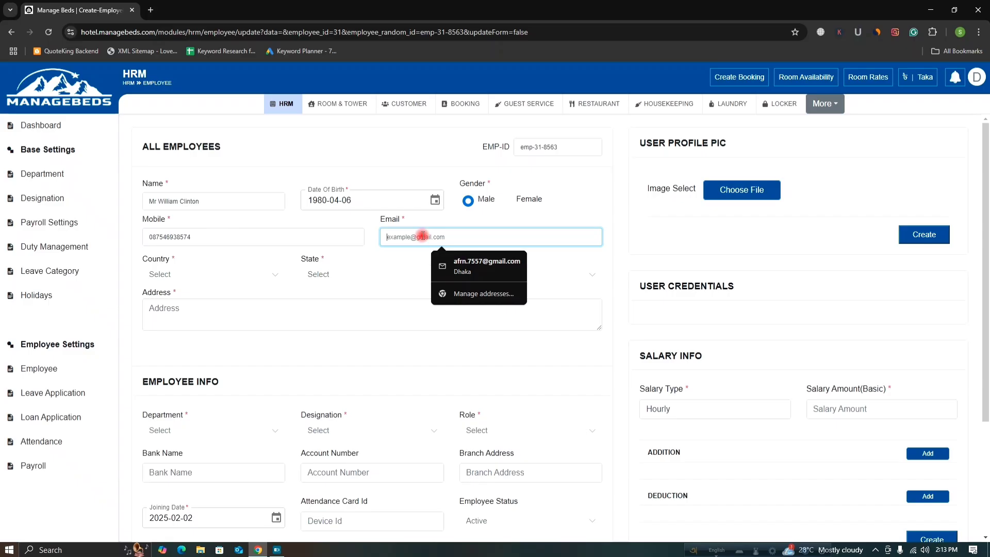
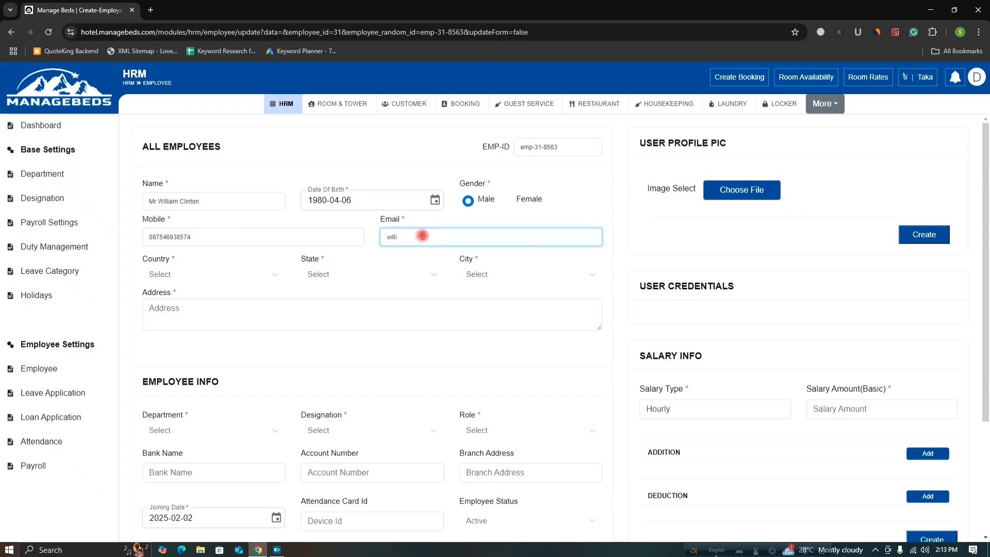
Set the country to United States.
left_click(258, 276)
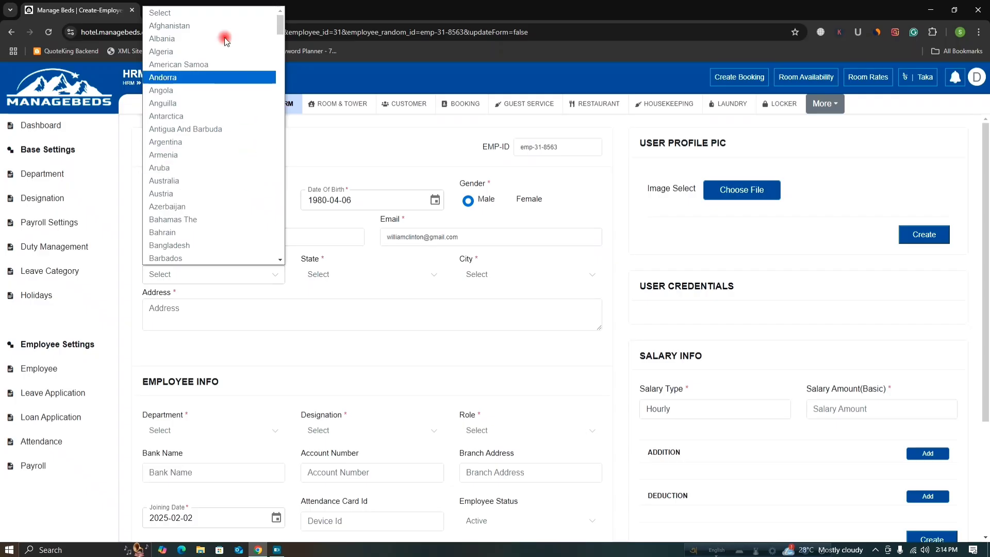
scroll(211, 178, "down", 15)
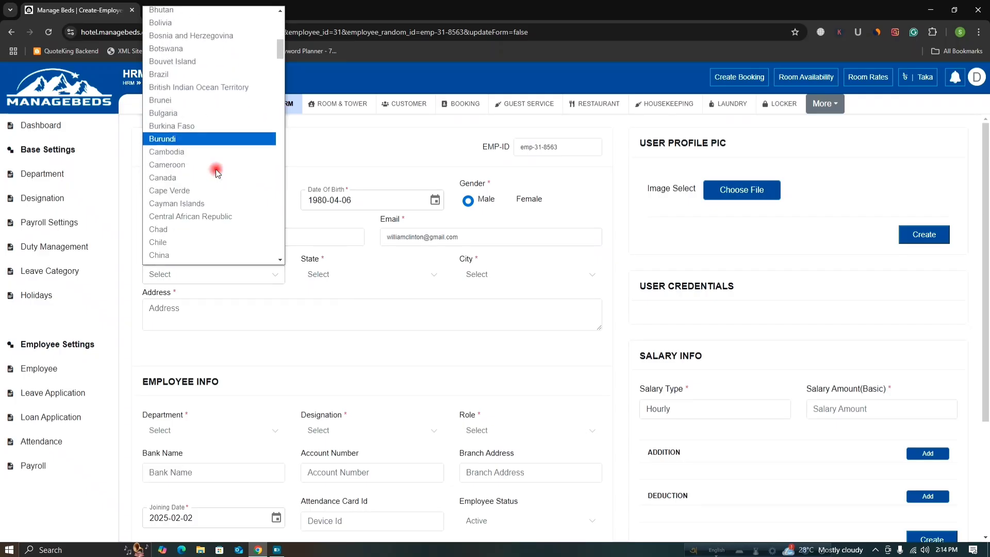
scroll(217, 173, "down", 5)
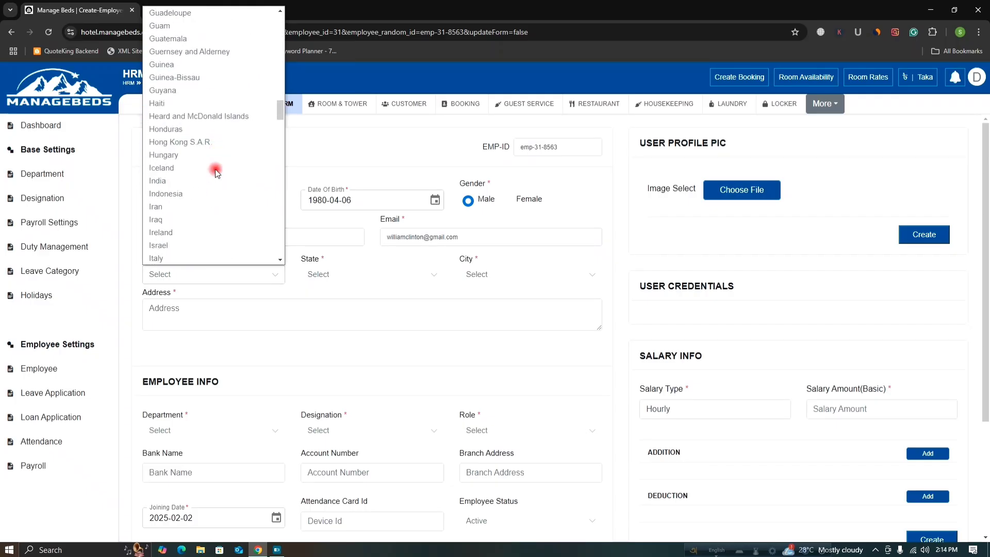
scroll(216, 175, "down", 14)
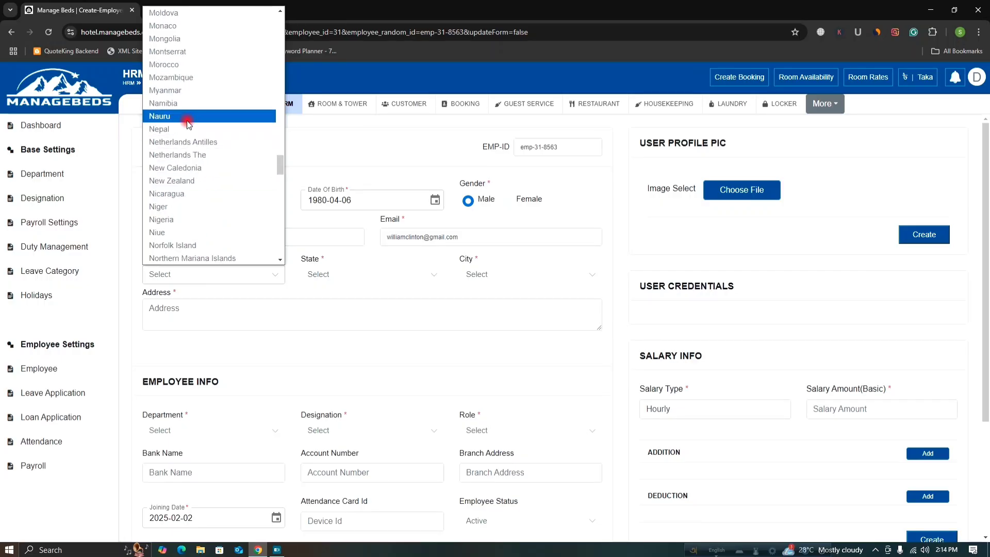
scroll(188, 124, "down", 3)
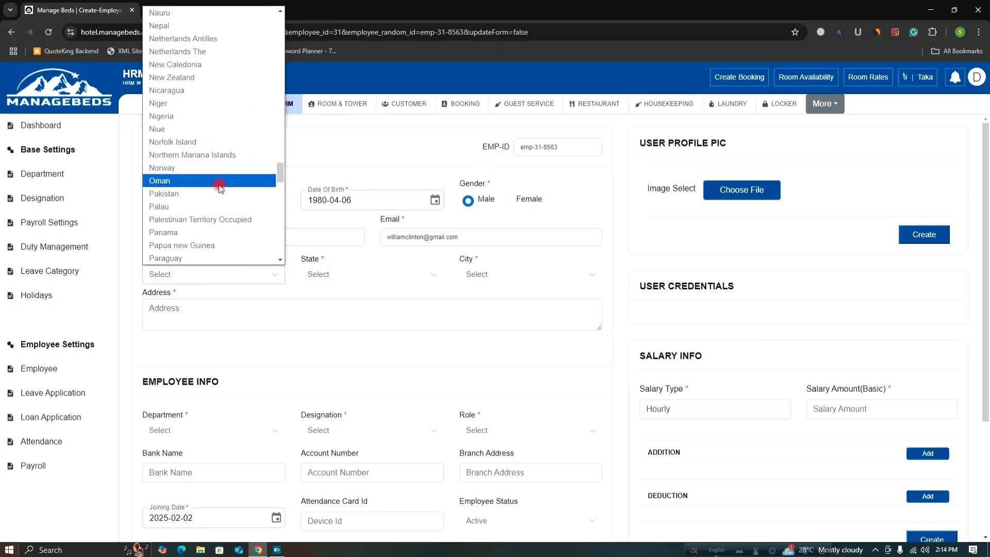
scroll(218, 188, "down", 10)
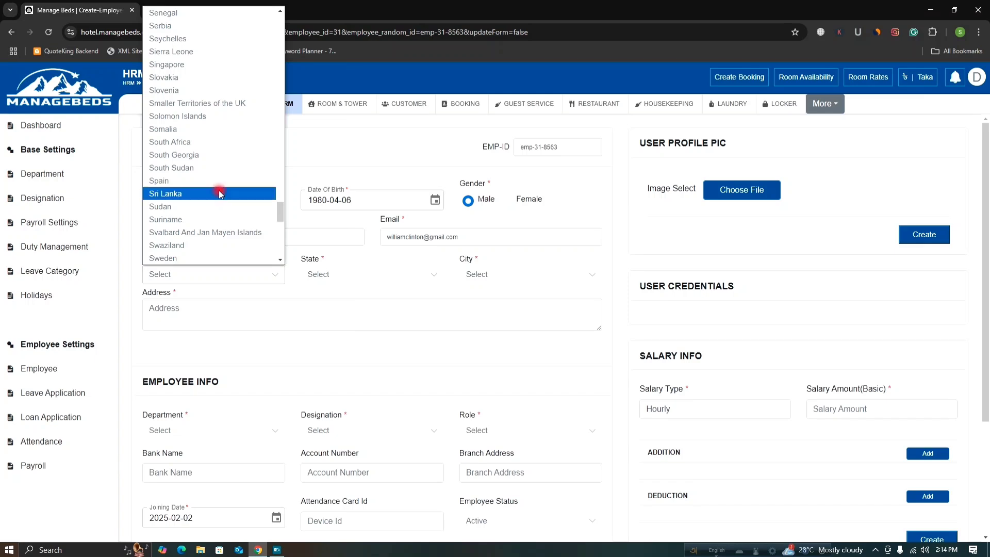
scroll(219, 190, "down", 3)
scroll(218, 189, "up", 6)
scroll(219, 188, "down", 13)
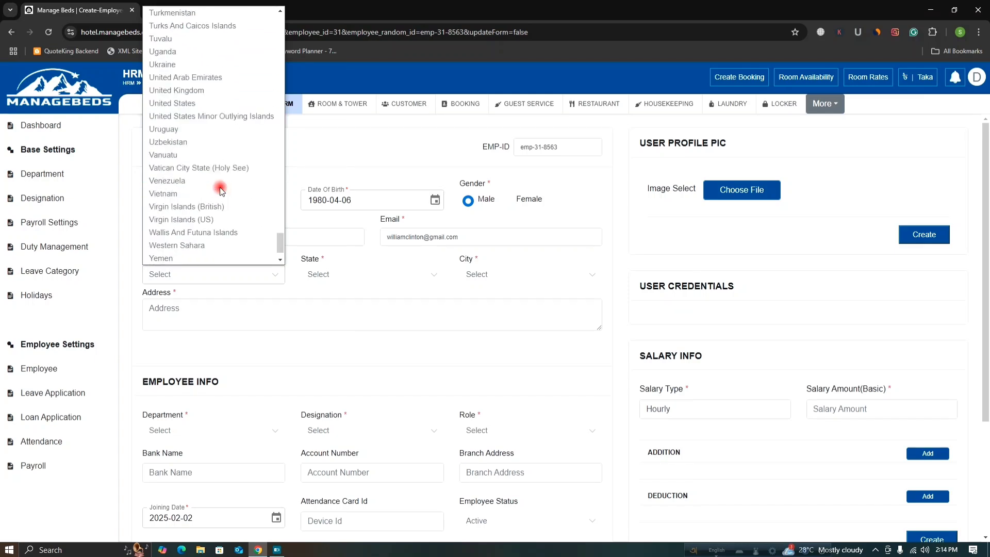
scroll(220, 190, "down", 1)
scroll(220, 190, "up", 6)
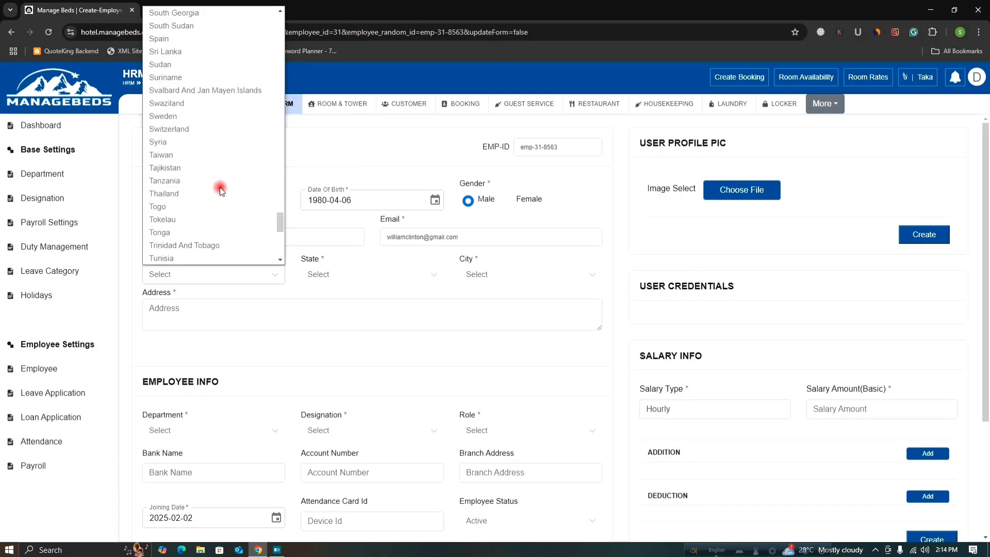
scroll(219, 190, "down", 3)
type("un")
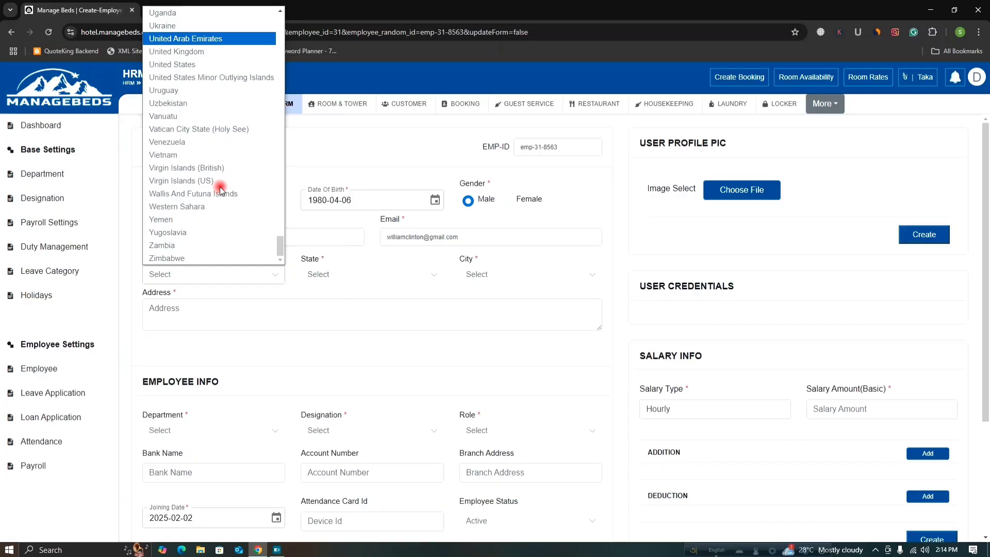
left_click(190, 63)
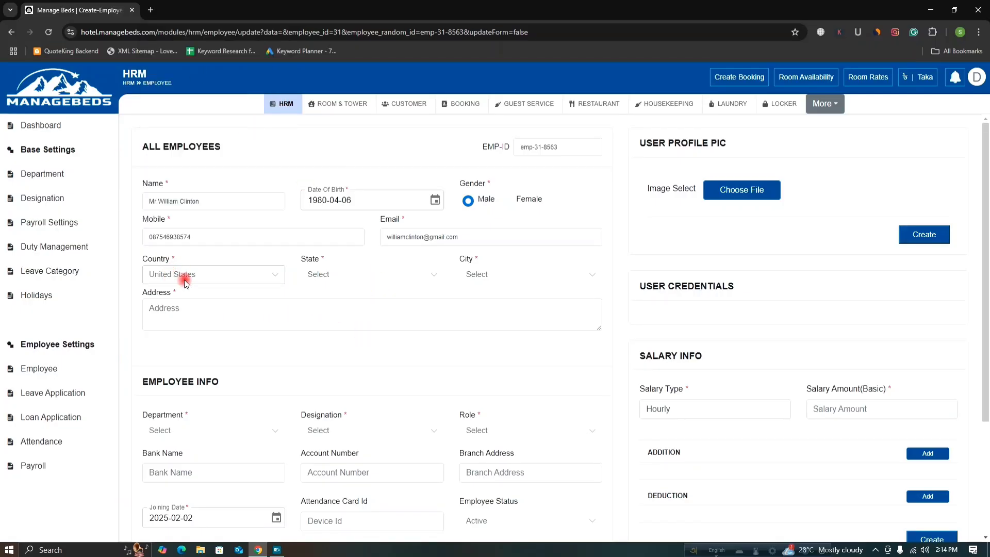
Choose New York as both the state and the city.
left_click(423, 277)
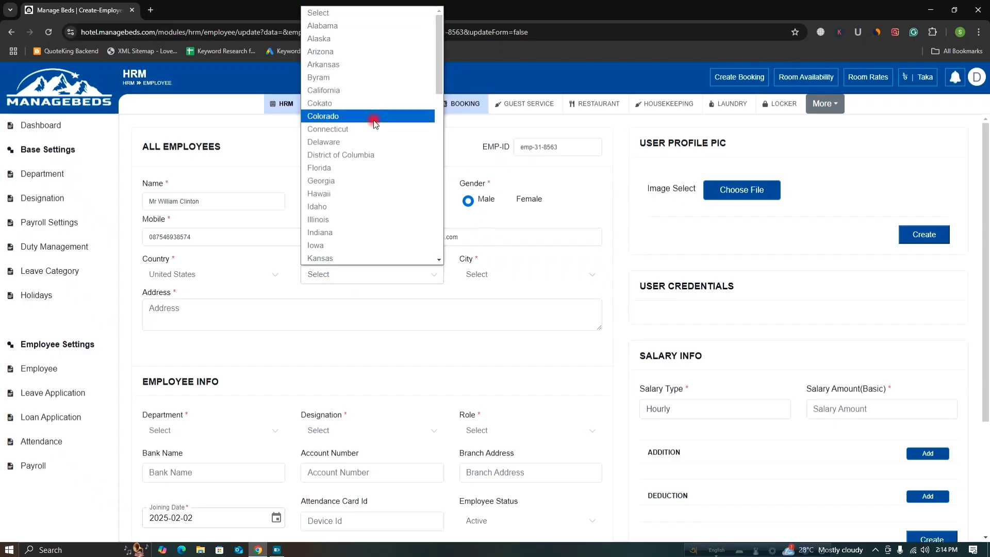
scroll(363, 226, "down", 2)
scroll(363, 226, "down", 3)
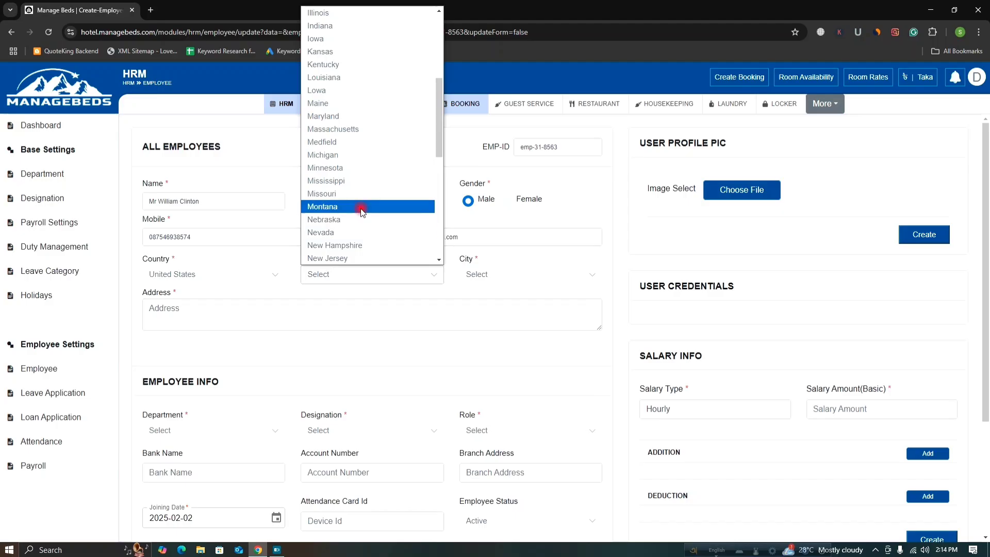
scroll(360, 223, "down", 2)
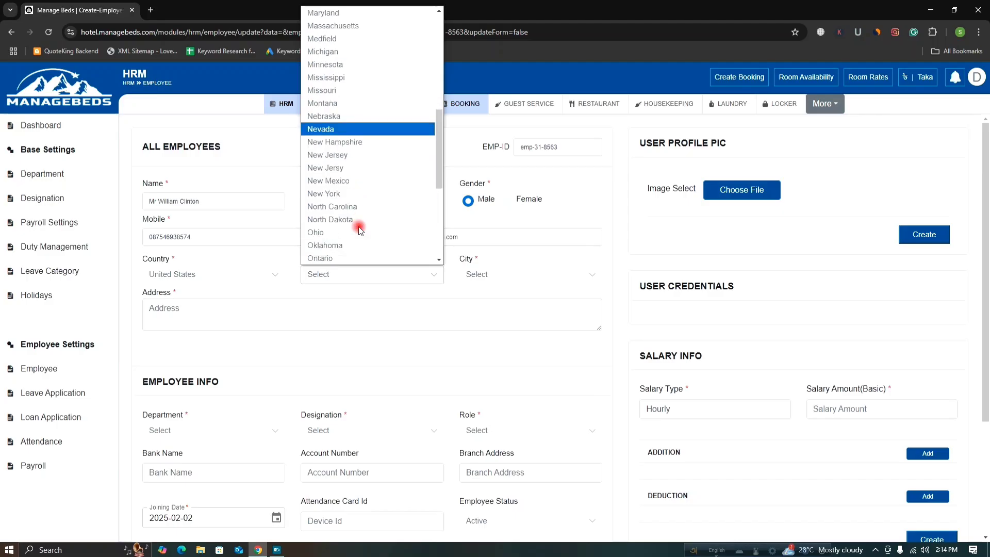
left_click(359, 193)
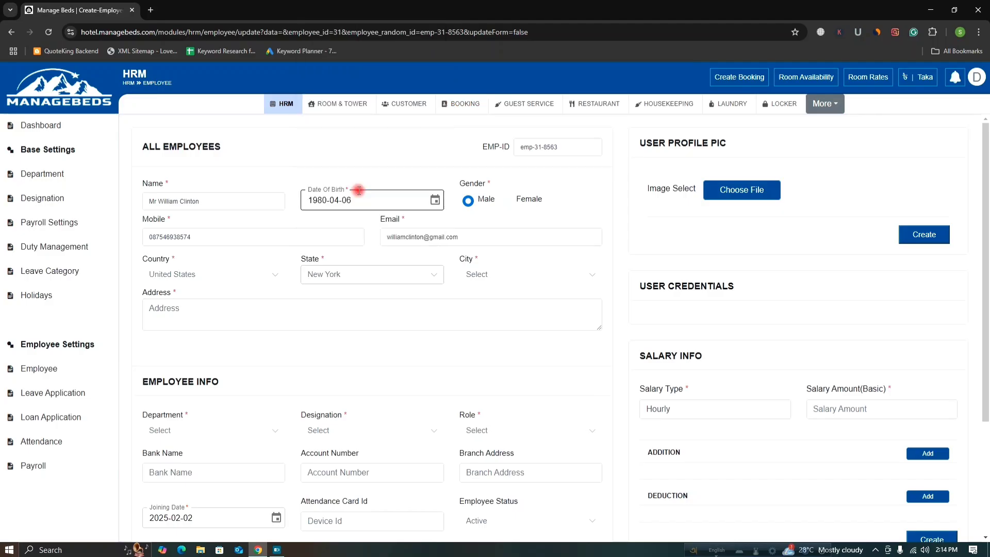
left_click(567, 274)
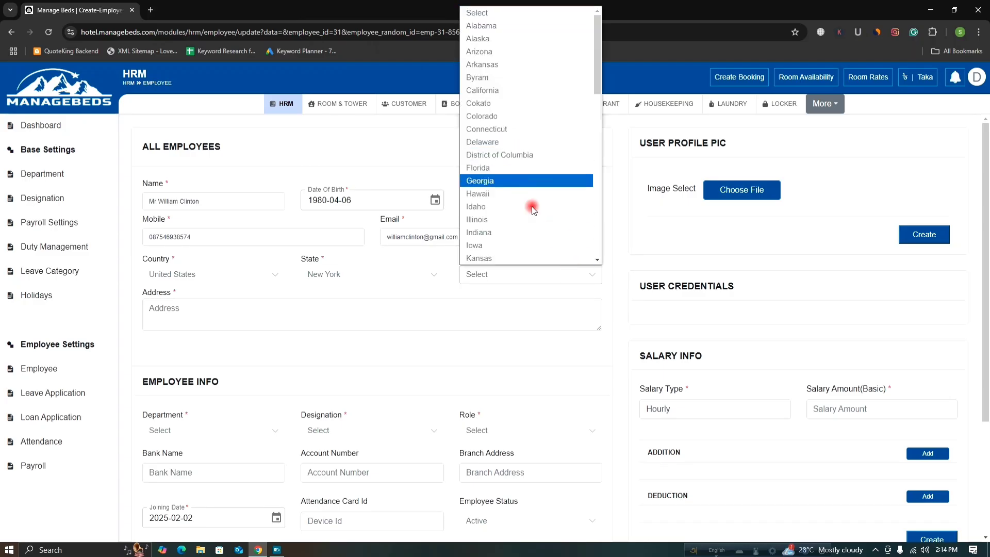
scroll(549, 237, "down", 2)
scroll(549, 237, "down", 4)
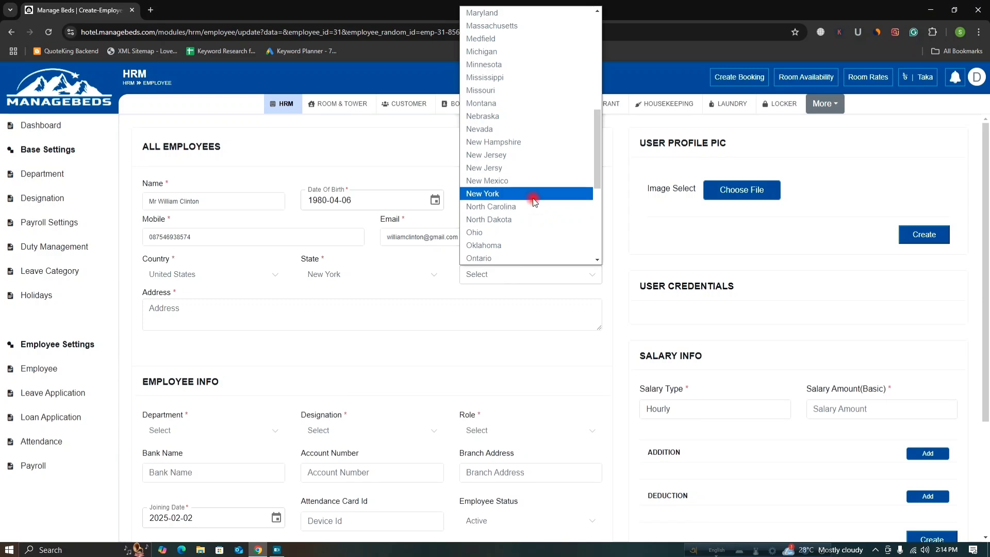
left_click(530, 194)
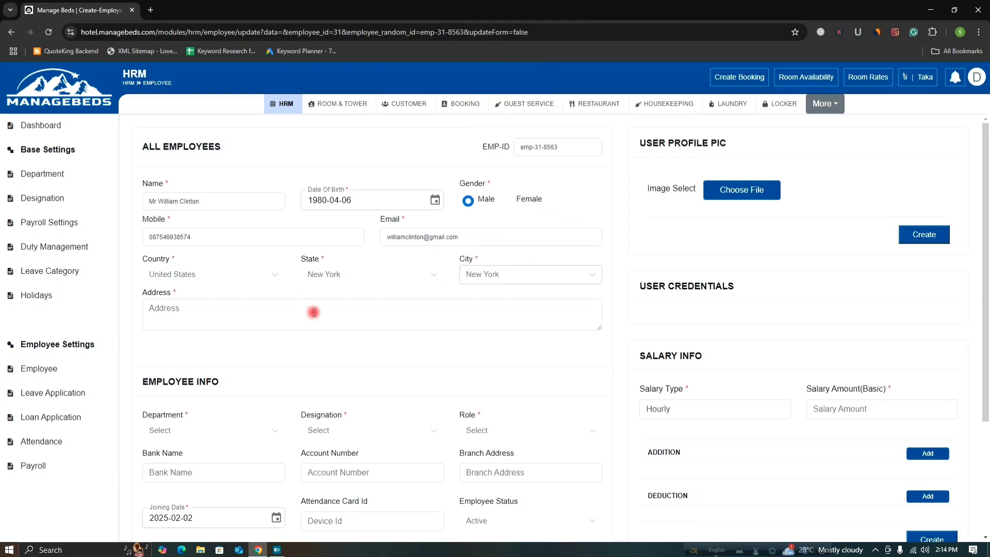
Enter the address 'New York, United States', accepting the capitalisation fix for York.
left_click(284, 320)
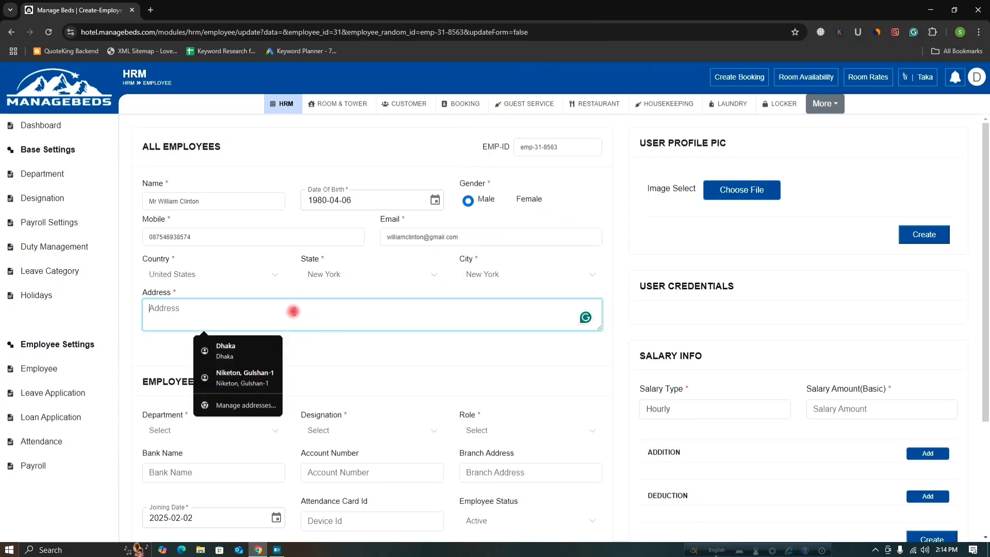
type("New yo")
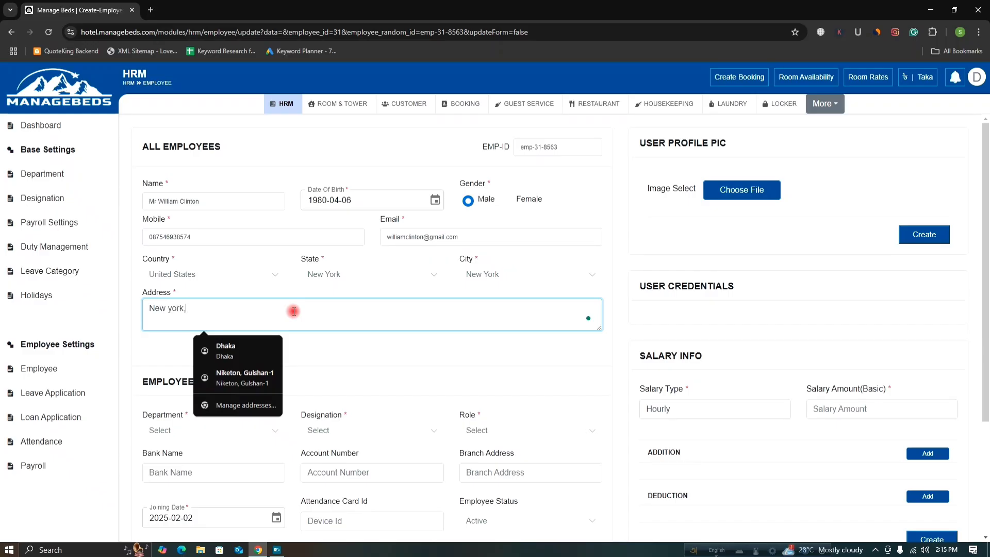
type("rk, United States")
scroll(481, 326, "down", 2)
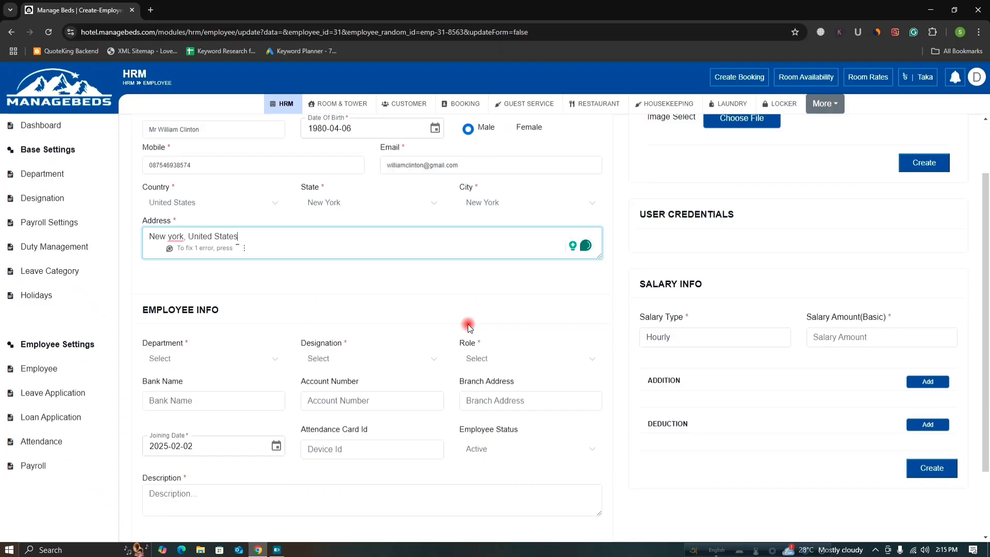
mouse_move(174, 204)
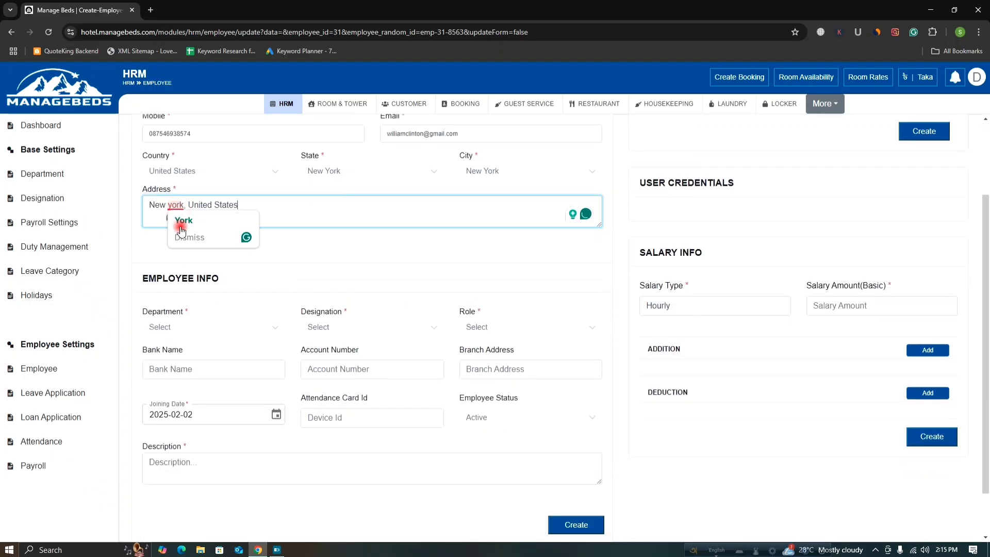
left_click(180, 223)
left_click(198, 319)
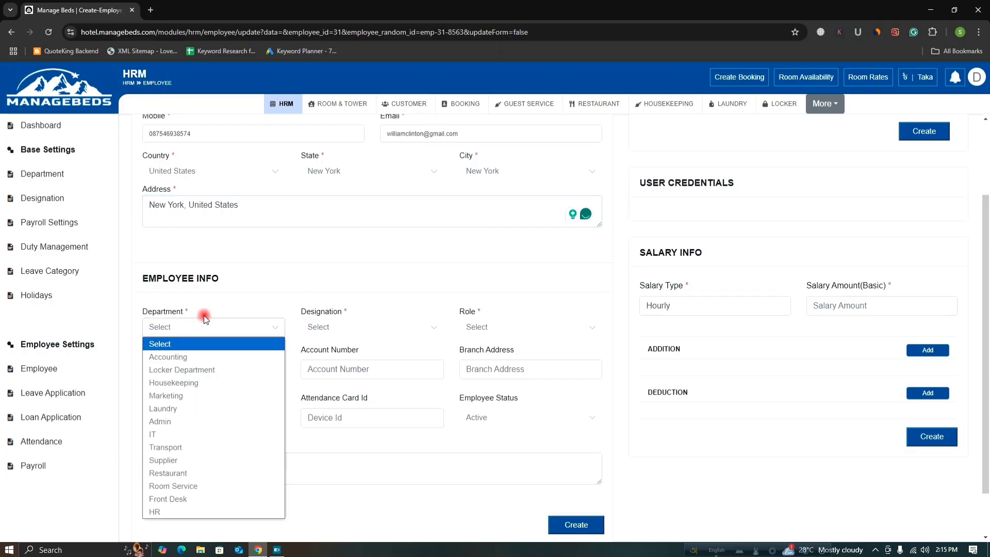
Set department Accounting, designation Accounting Manager and role Supervisor.
left_click(214, 287)
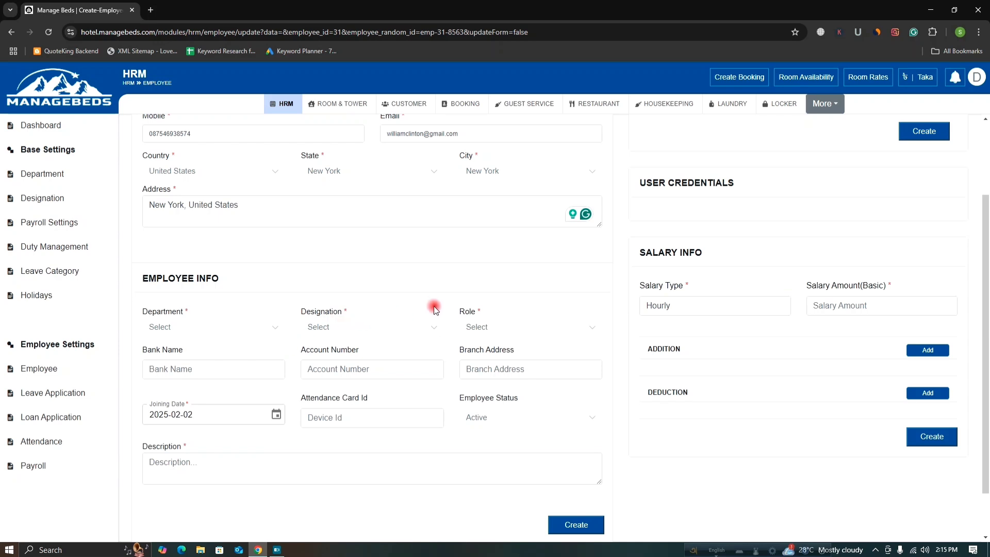
left_click(270, 328)
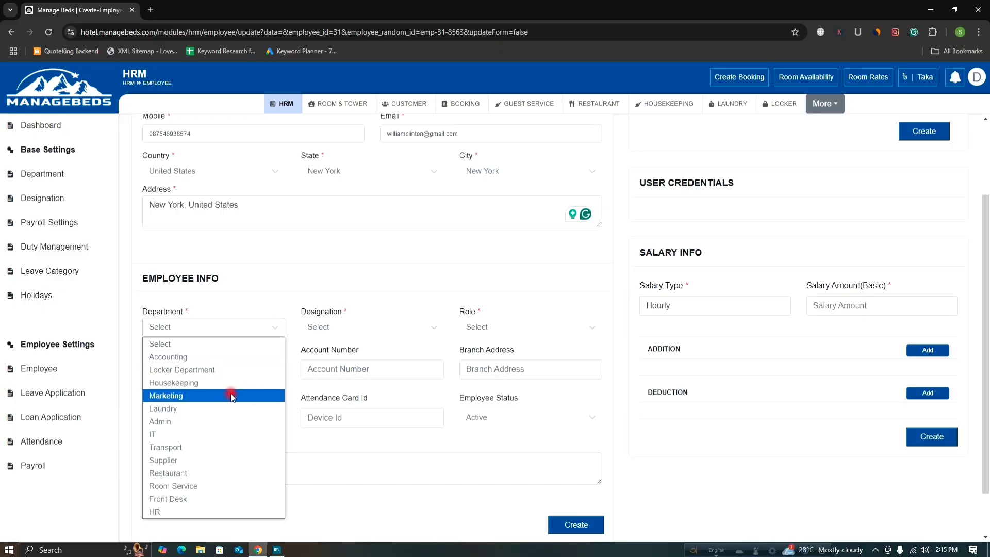
left_click(223, 359)
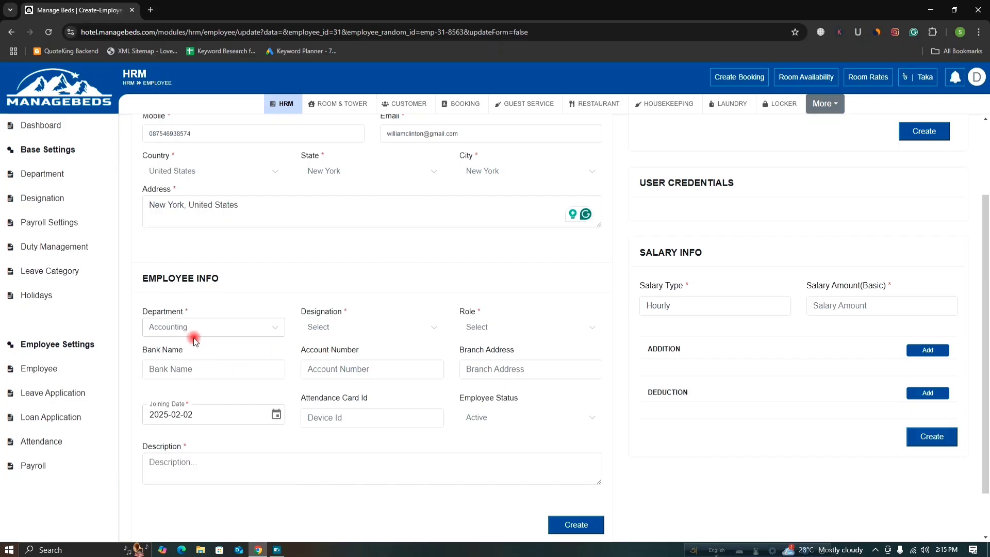
left_click(421, 328)
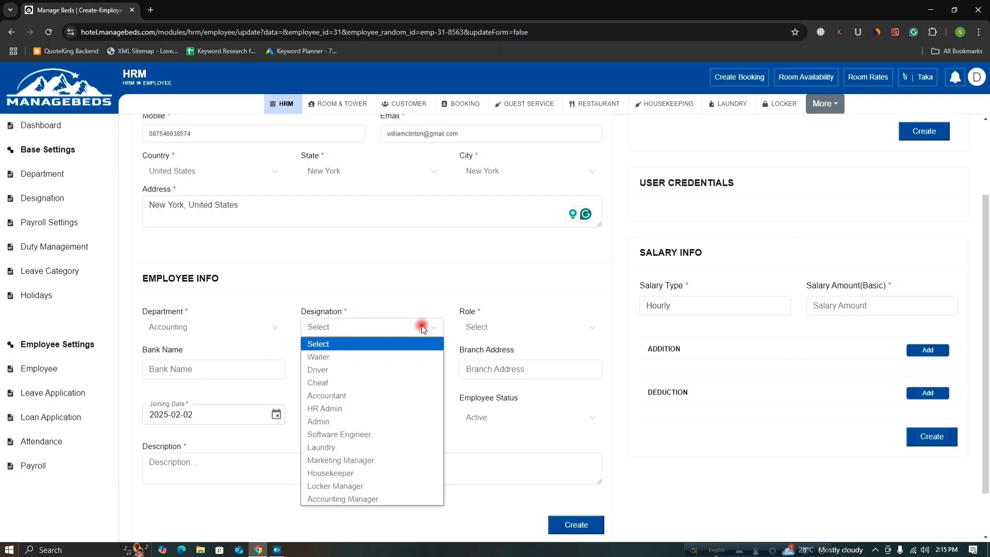
left_click(318, 500)
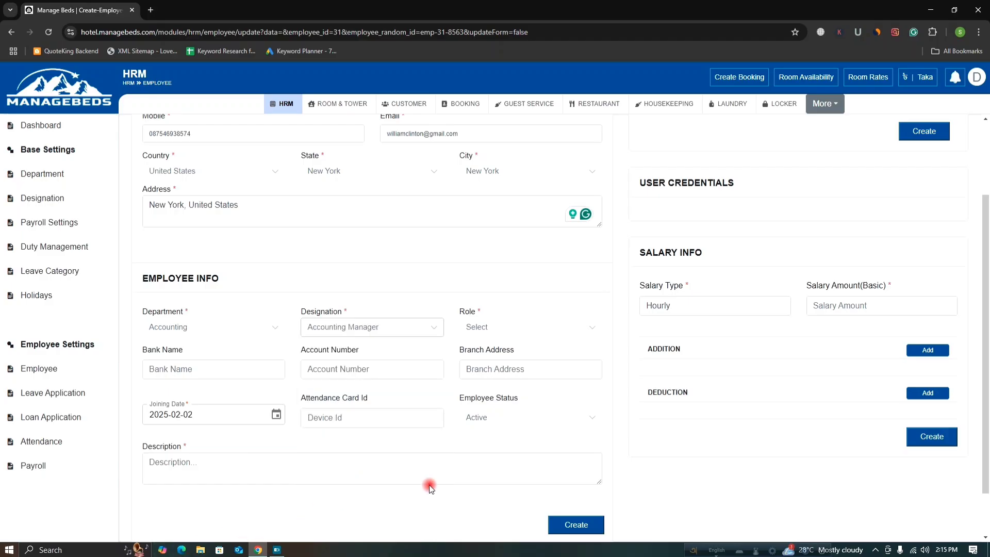
left_click(520, 326)
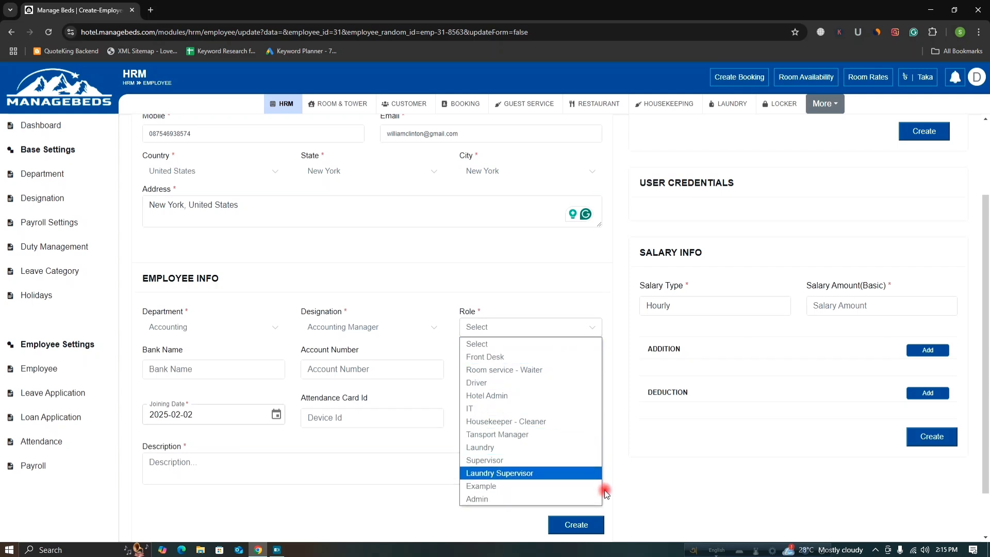
left_click(523, 461)
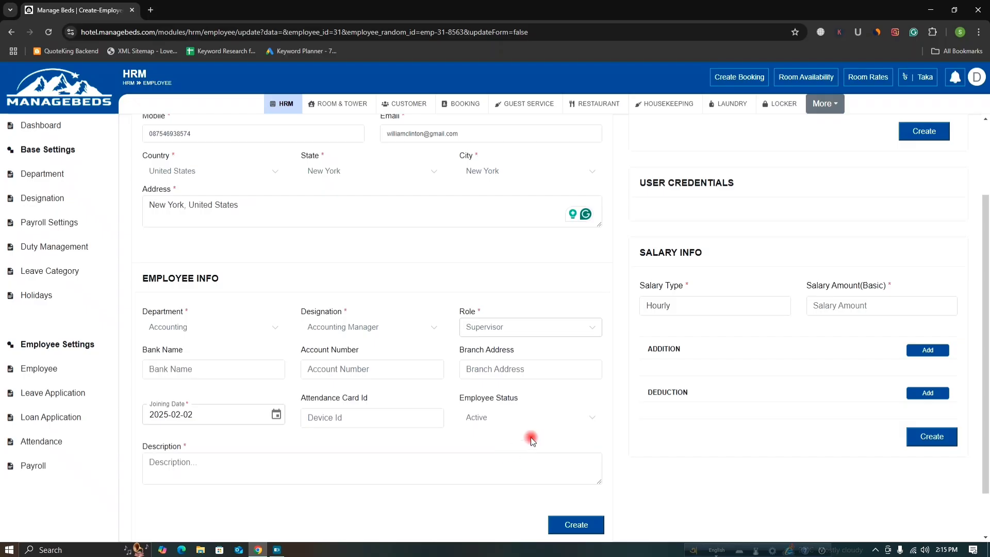
Choose PNC Bank, enter the bank account number, and set branch address to New York.
left_click(255, 369)
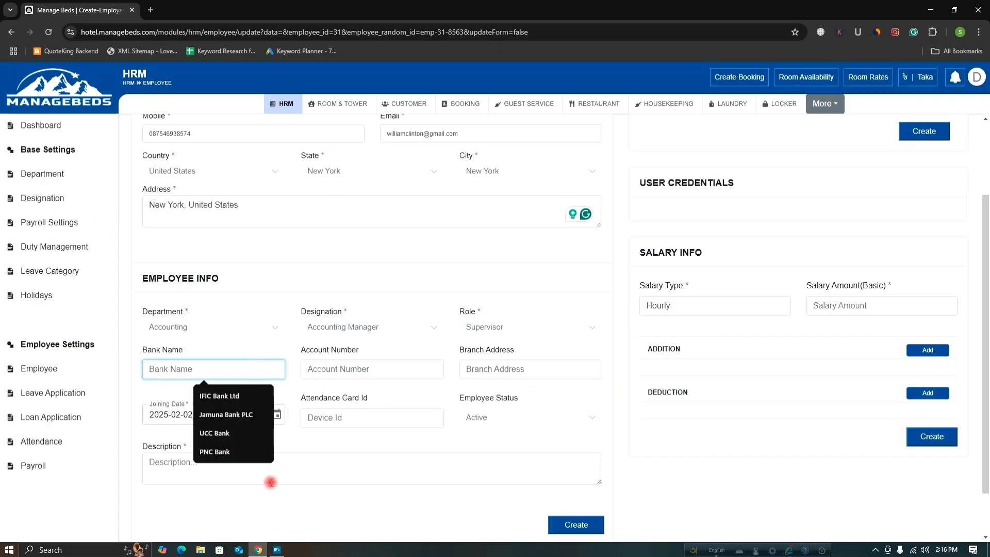
left_click(229, 452)
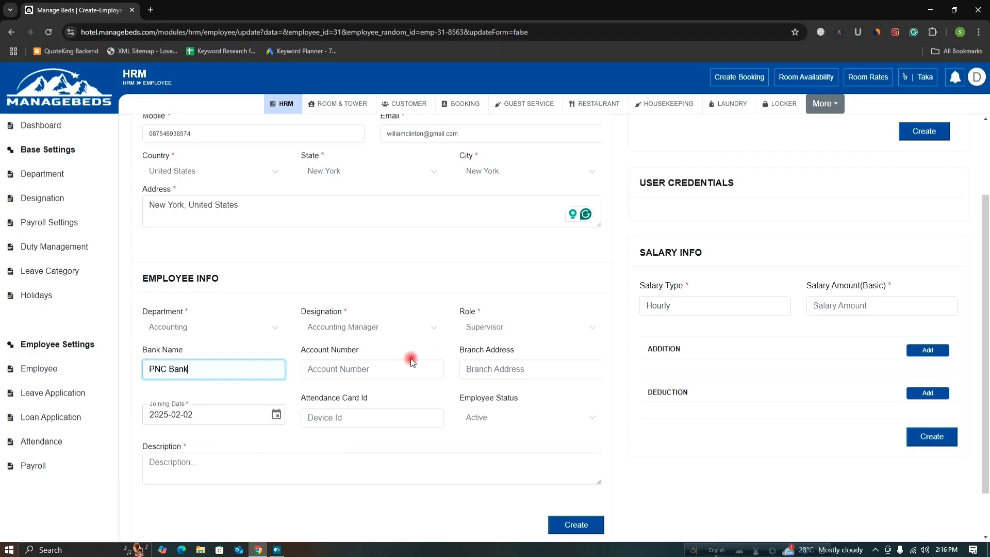
left_click(384, 369)
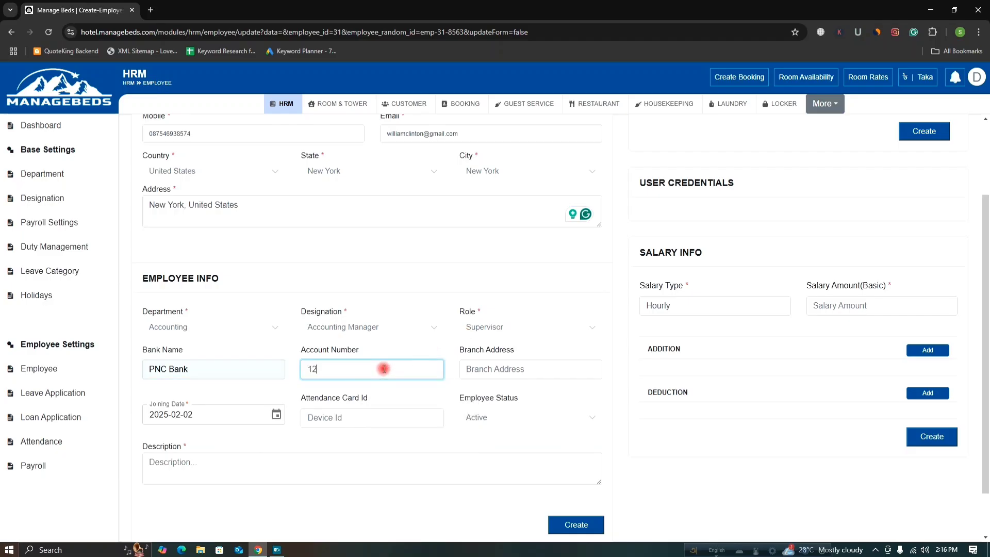
left_click(500, 369)
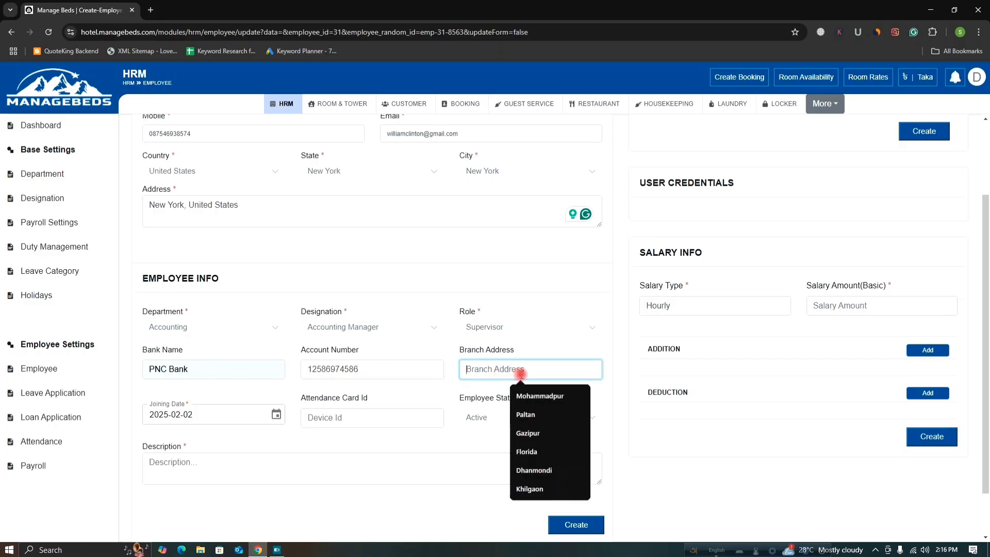
type("New ")
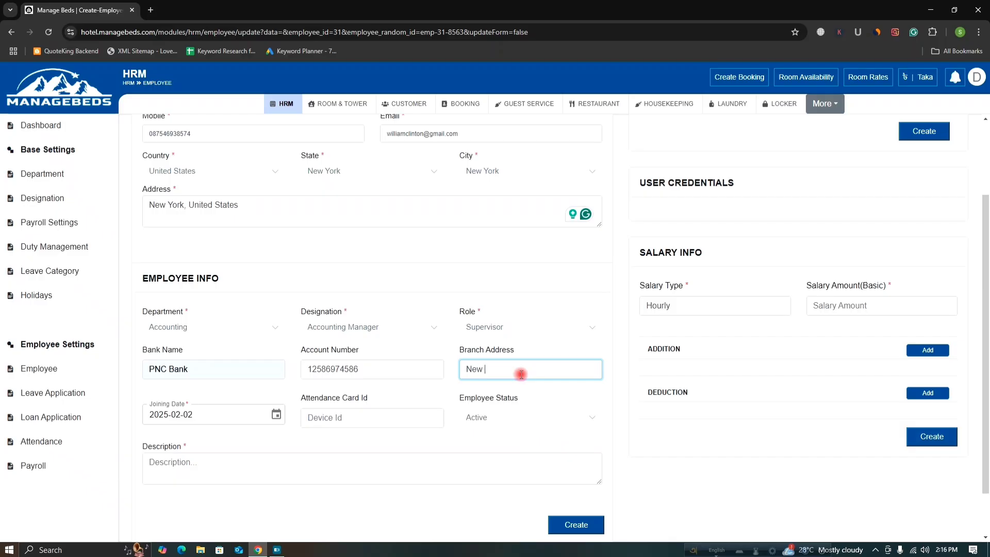
type("York")
Set the joining date to 1 June 2022 in the calendar.
left_click(277, 417)
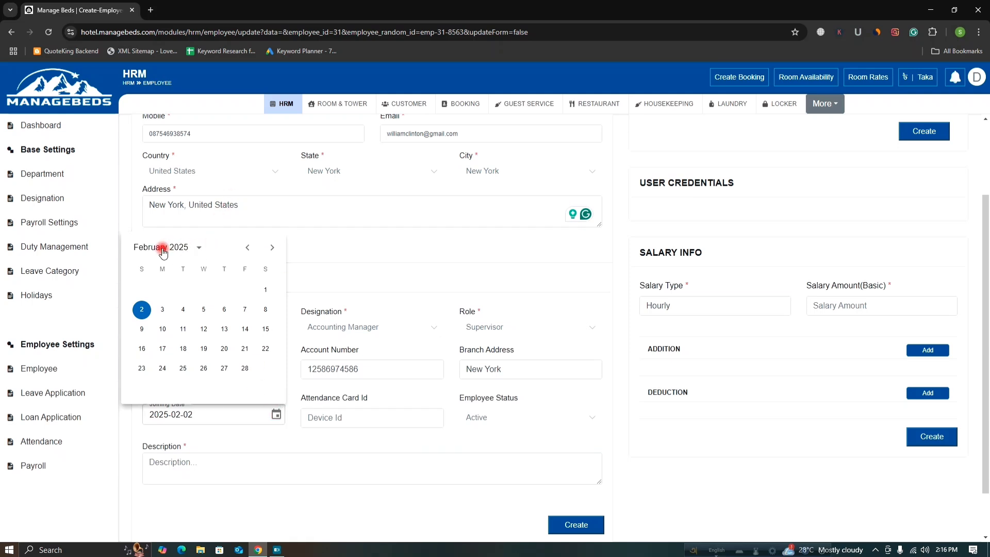
left_click(163, 250)
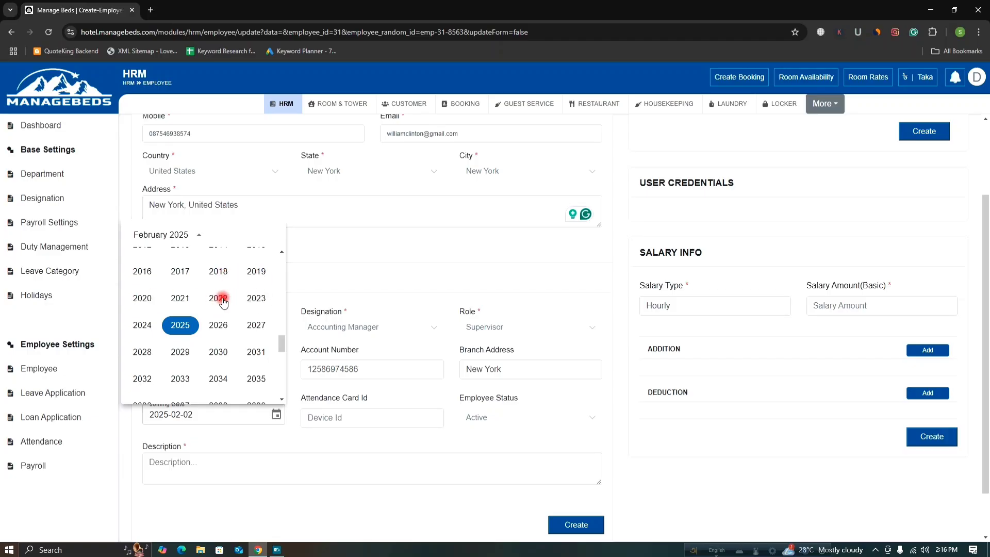
left_click(220, 300)
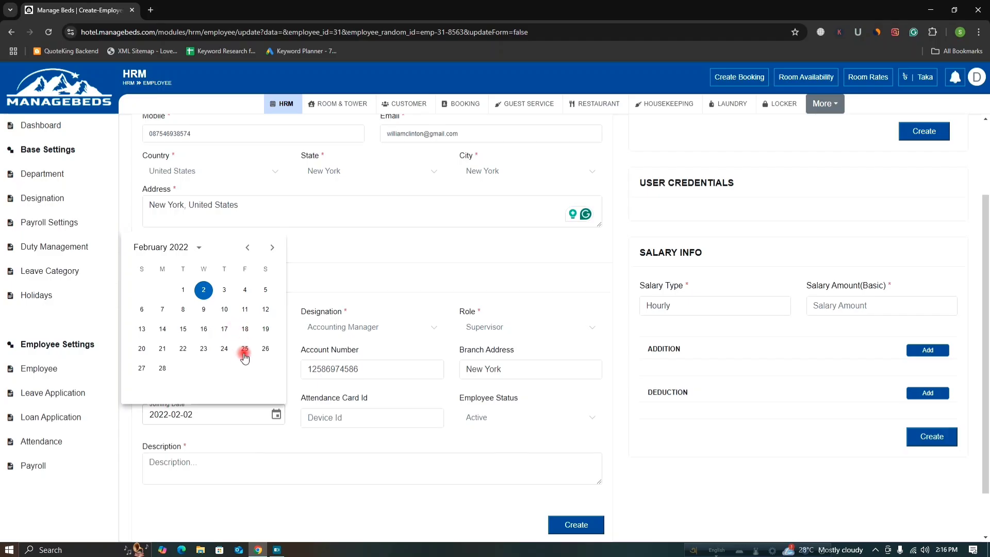
left_click(273, 250)
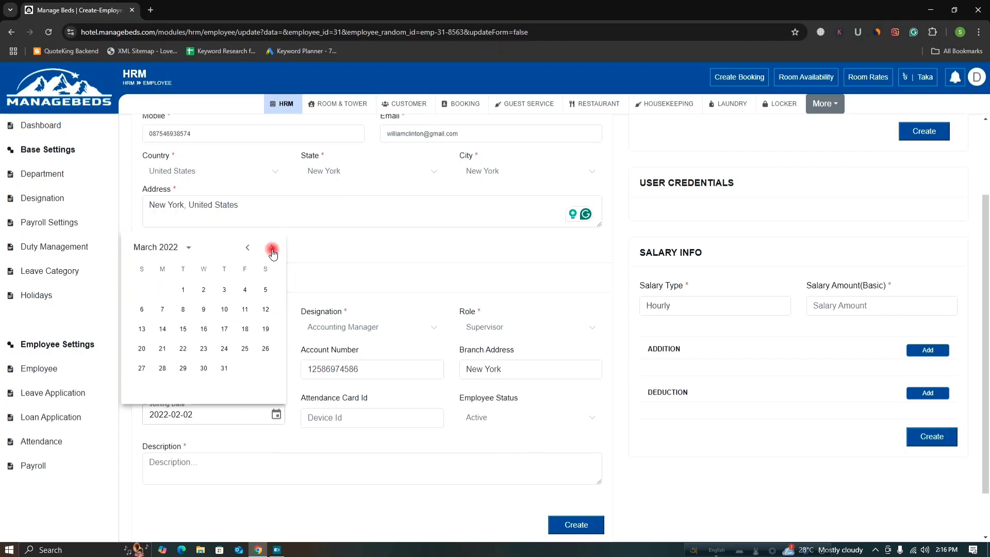
left_click(274, 249)
left_click(275, 249)
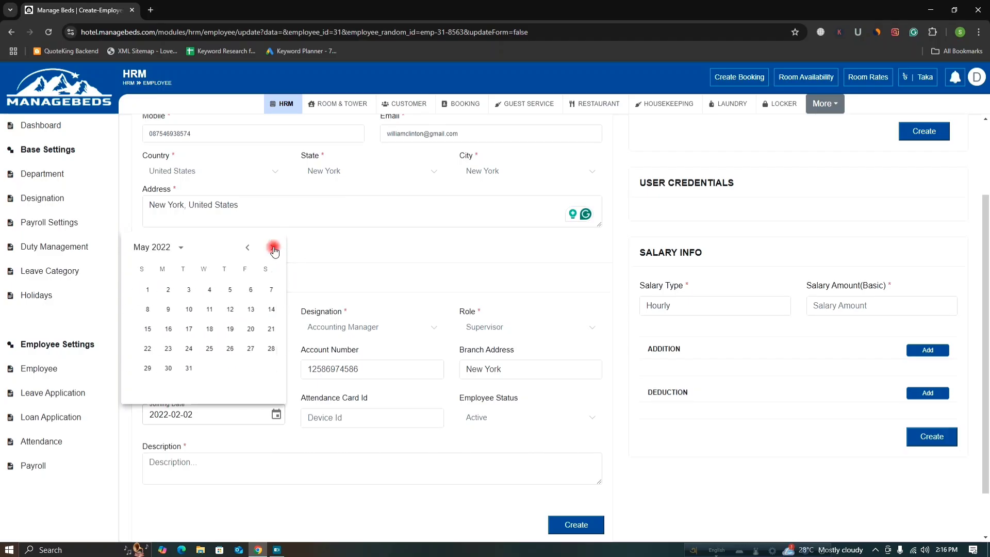
left_click(275, 250)
left_click(204, 290)
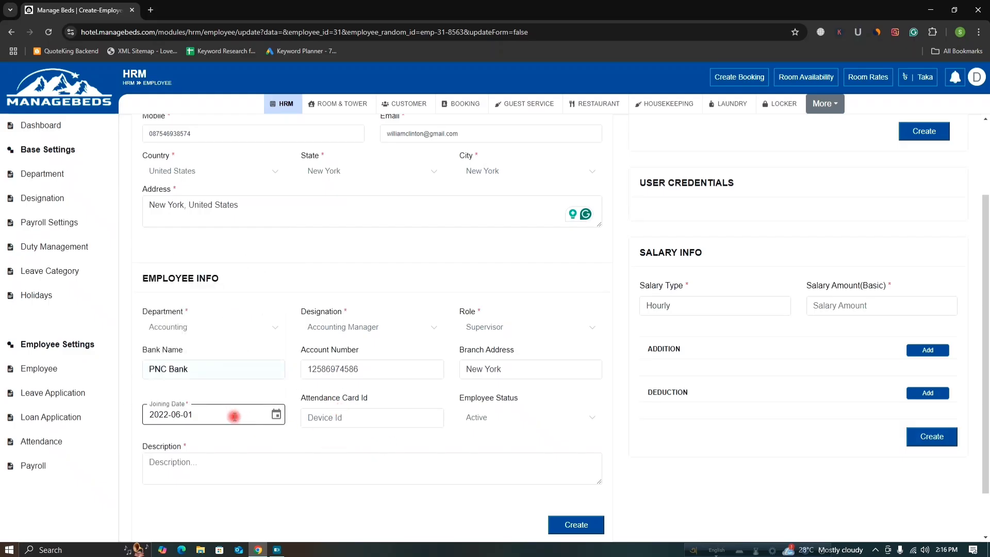
left_click(353, 416)
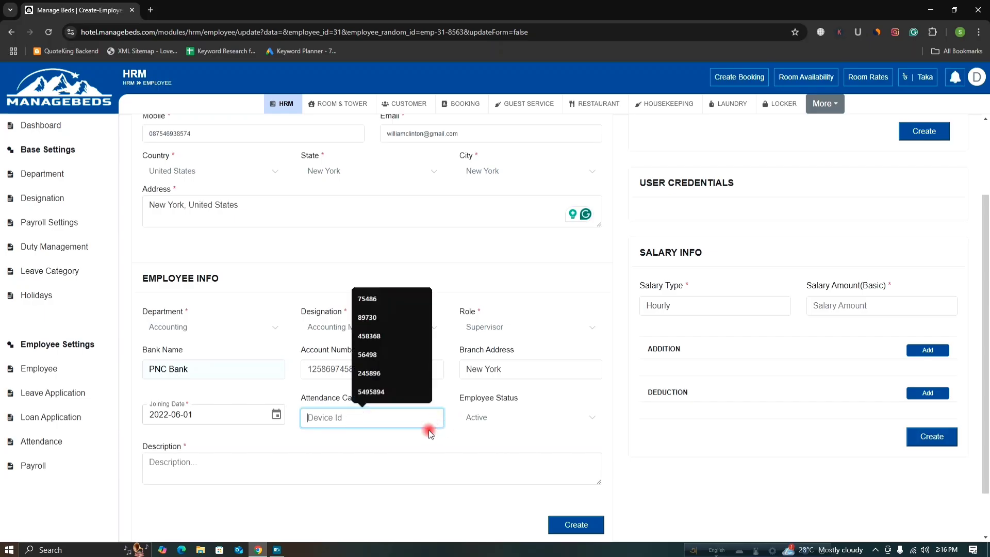
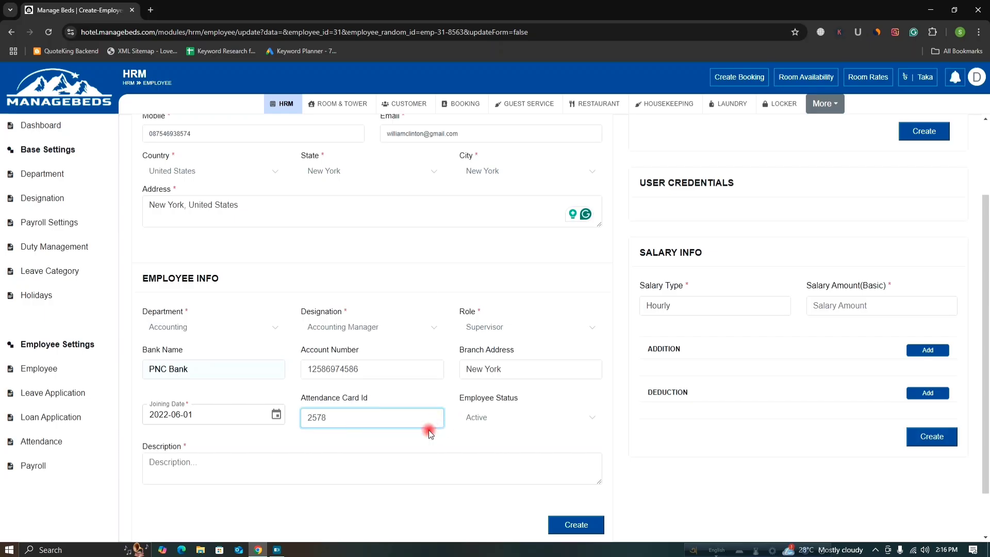
left_click(488, 419)
left_click(490, 444)
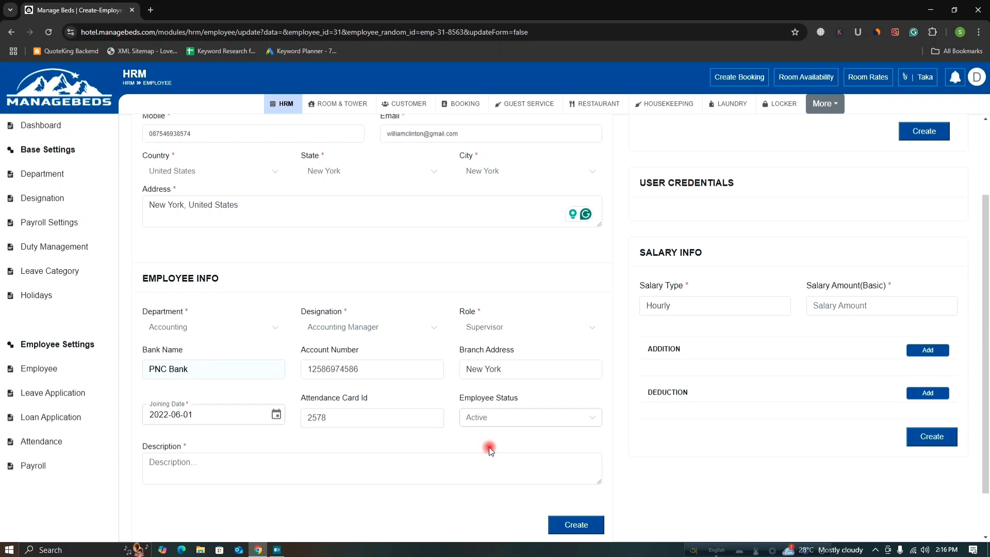
Write a description giving the employee's full name and New York.
left_click(226, 468)
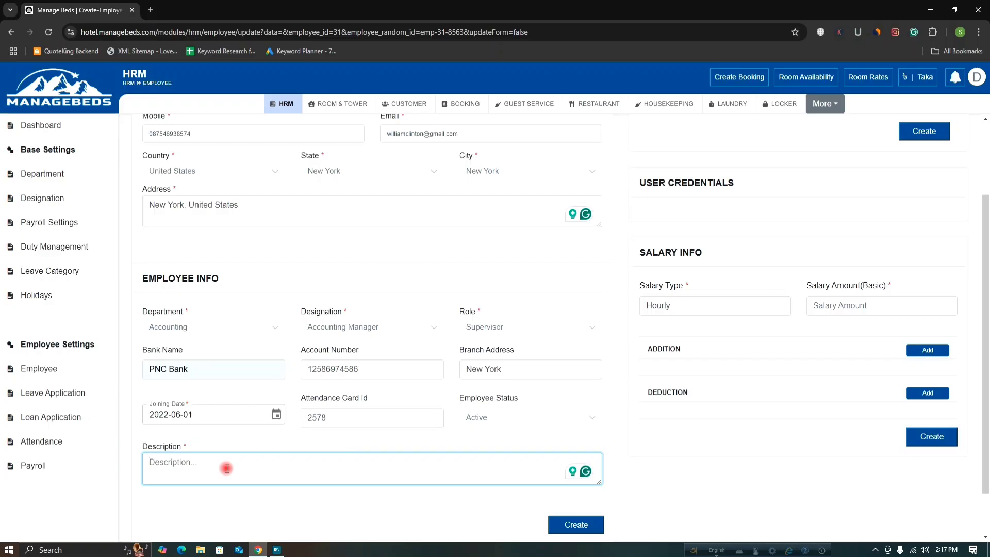
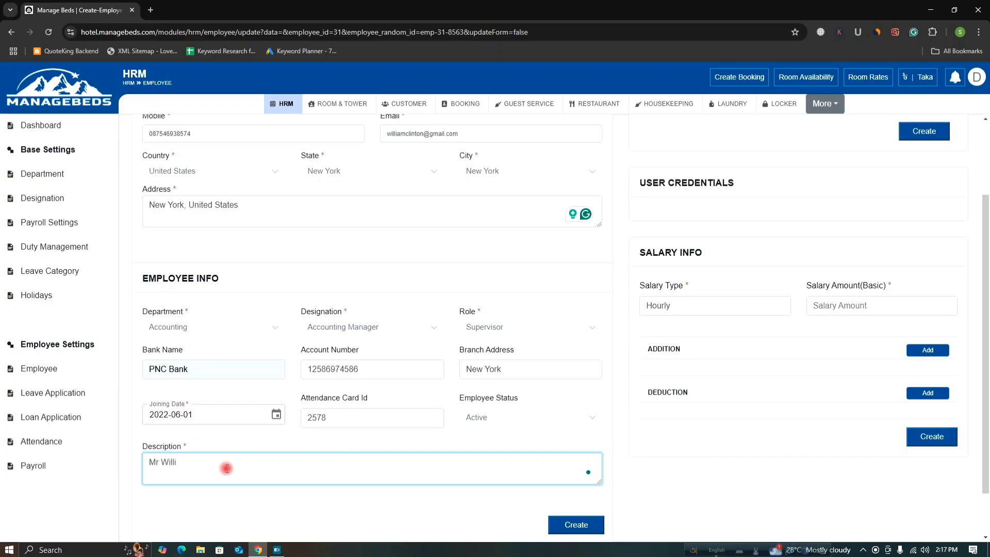
type("New Yo")
type("rk")
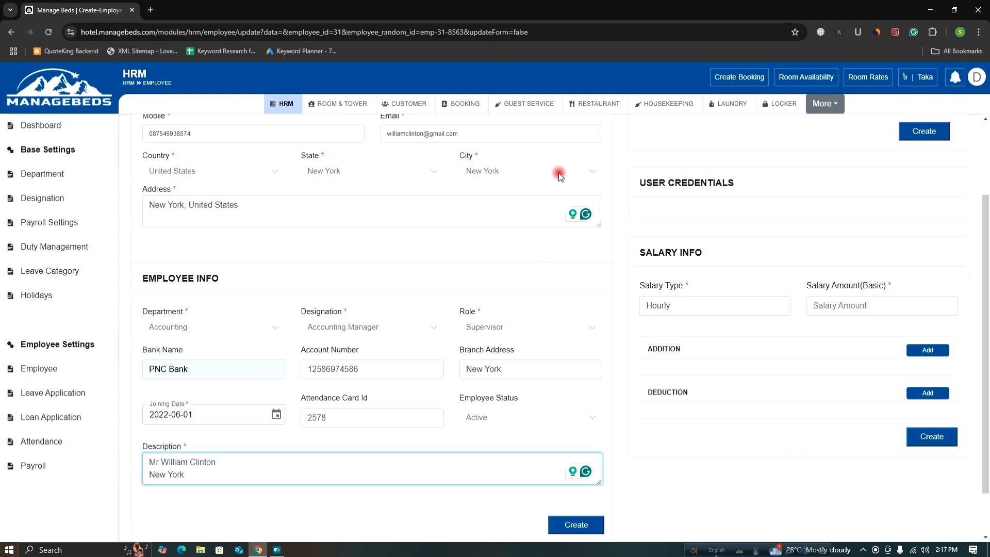
scroll(512, 311, "down", 1)
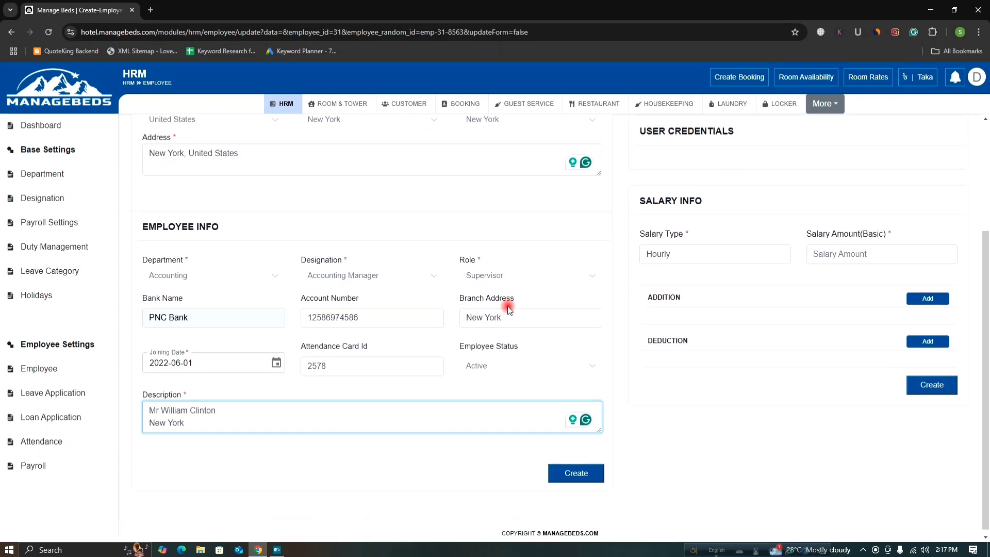
scroll(509, 309, "up", 3)
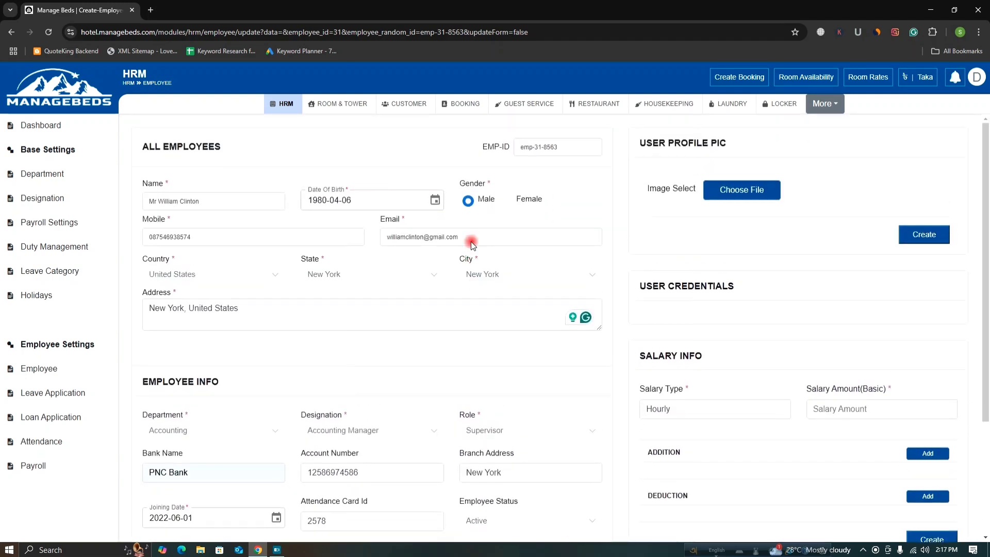
scroll(303, 307, "down", 1)
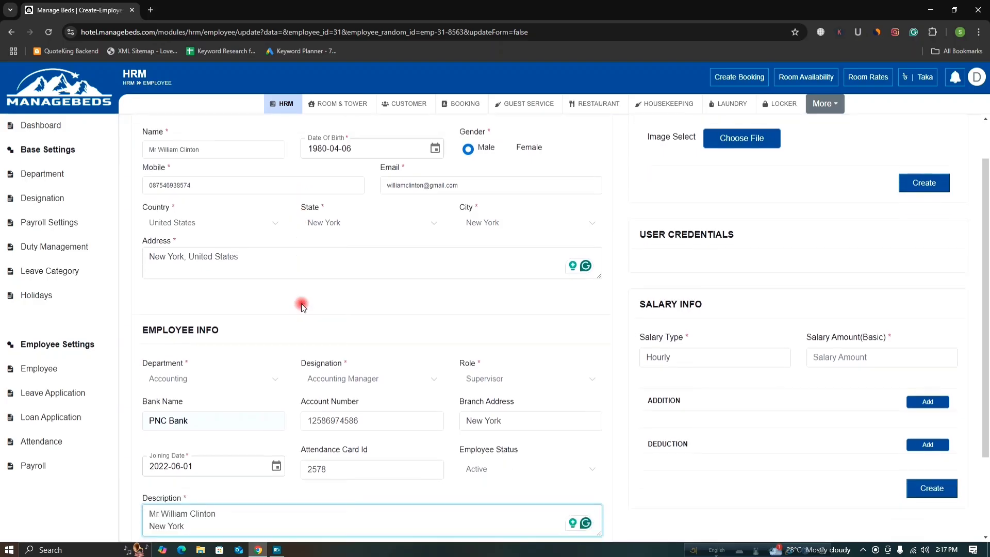
scroll(299, 371, "down", 2)
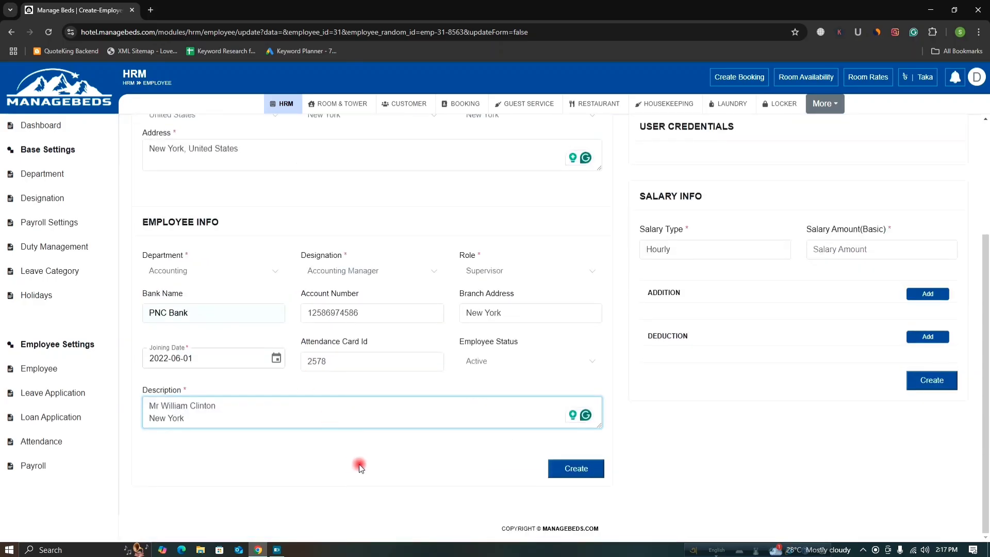
Create the employee record and review the update page's credential and salary fields.
left_click(583, 474)
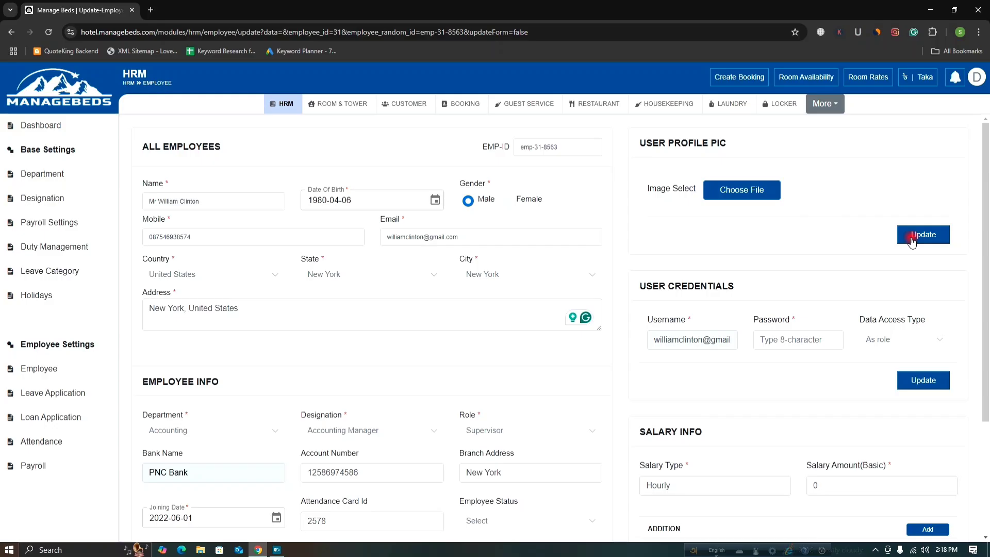
left_click(497, 307)
scroll(776, 267, "down", 1)
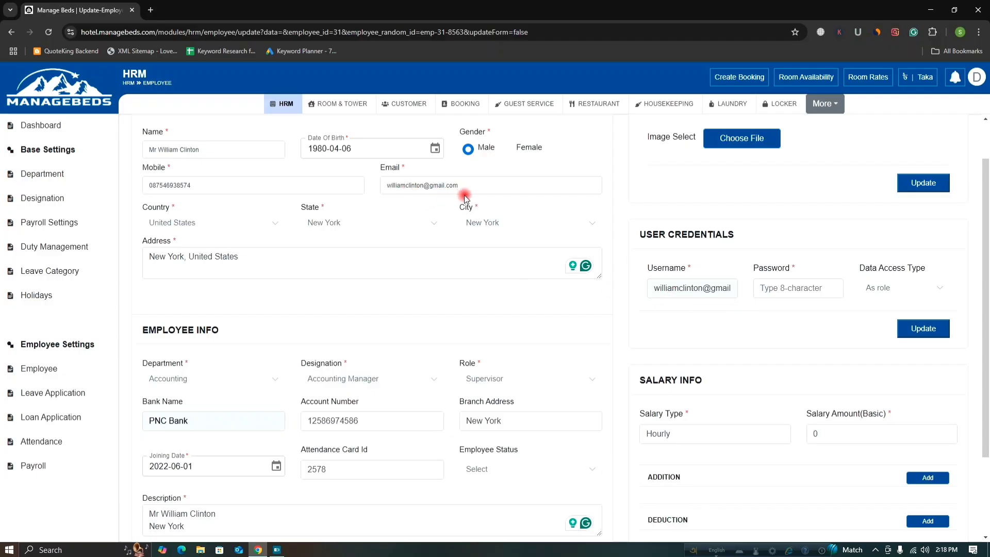
Enter a login password for the employee, keep Data Access Type 'As role', and update the credentials.
left_click(771, 284)
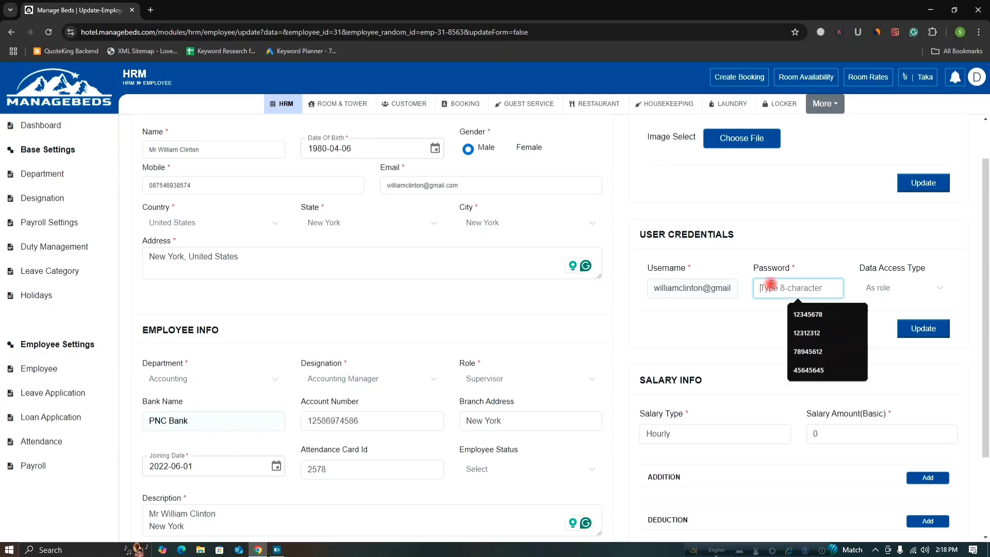
type("123")
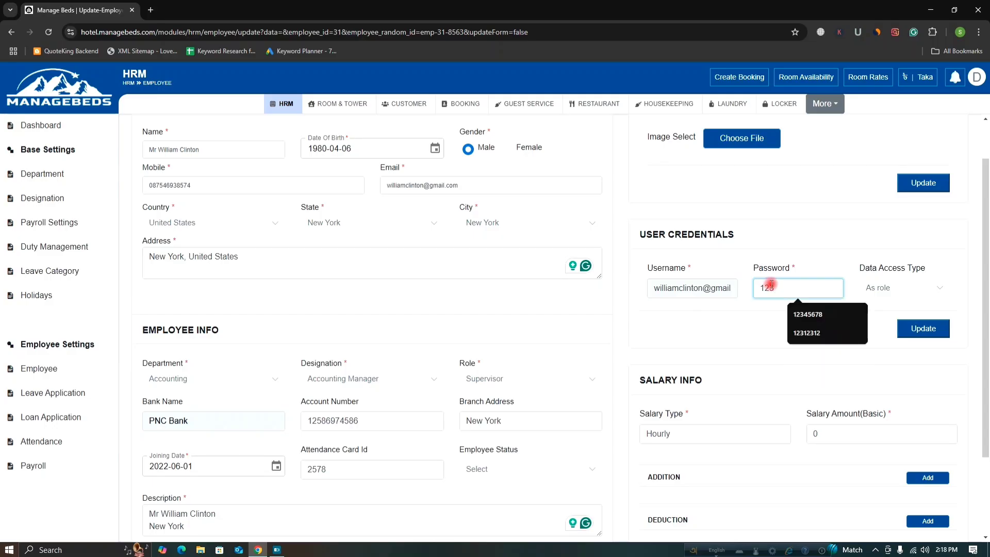
type("12312")
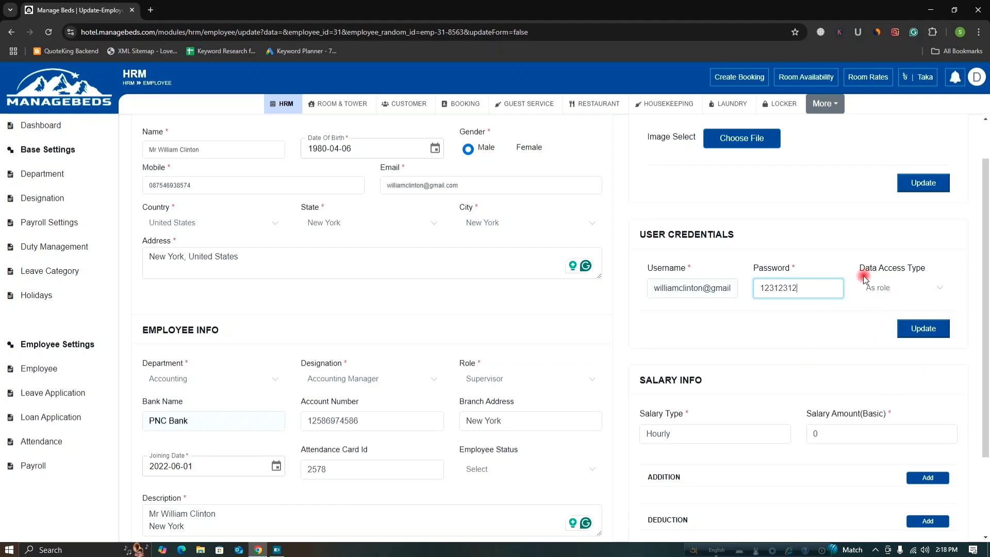
left_click(926, 287)
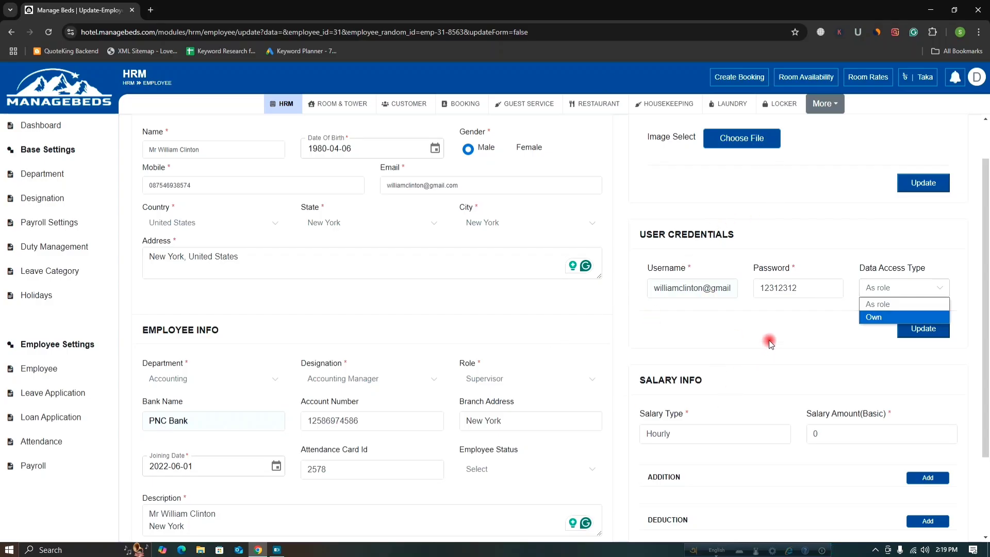
left_click(884, 303)
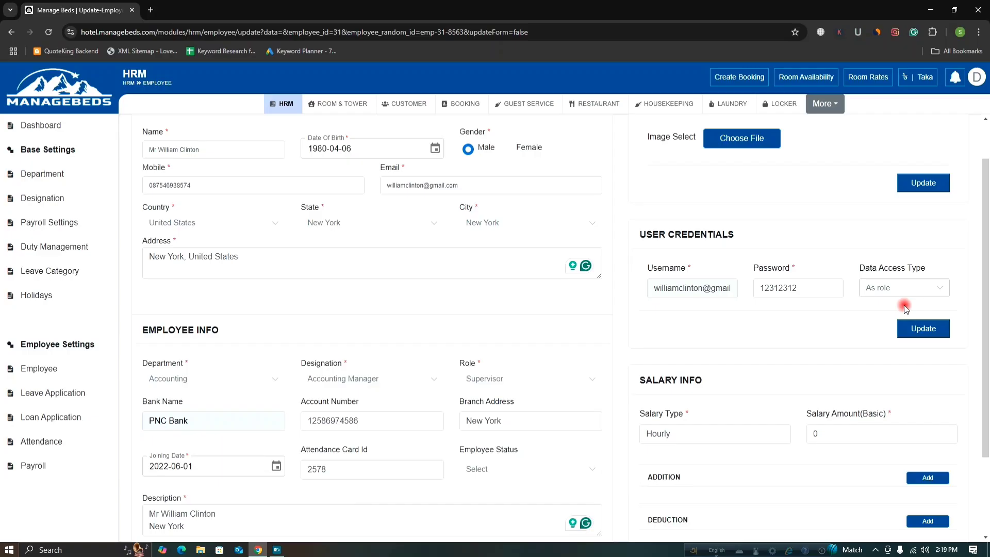
left_click(921, 334)
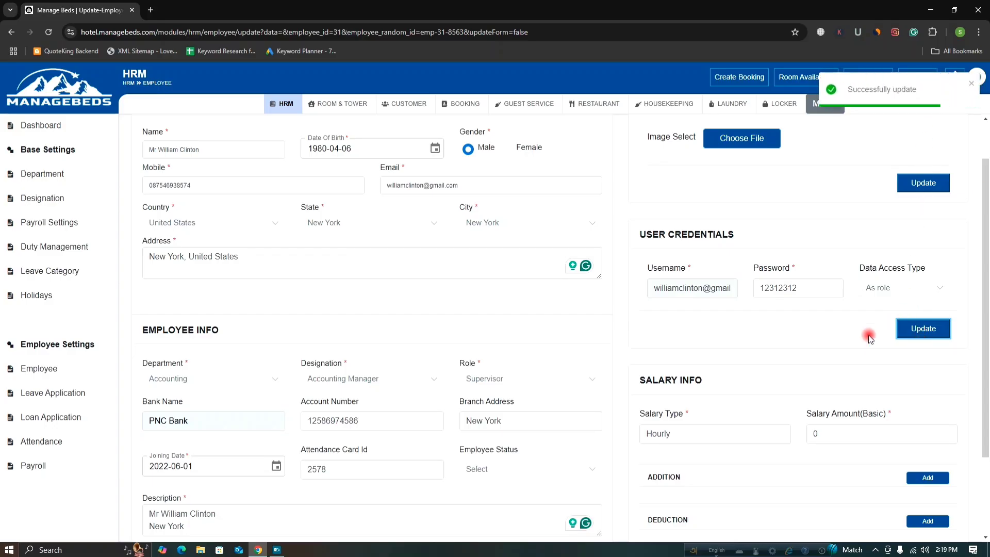
Choose Monthly salary type, change Salary Amount(Basic) from 0 to 500, and create the salary info.
scroll(814, 310, "down", 3)
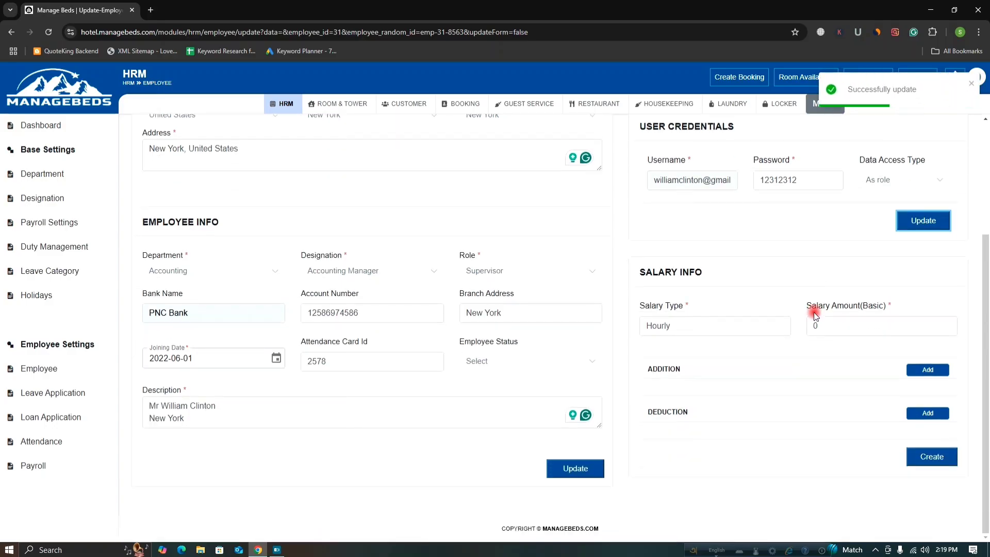
left_click(699, 324)
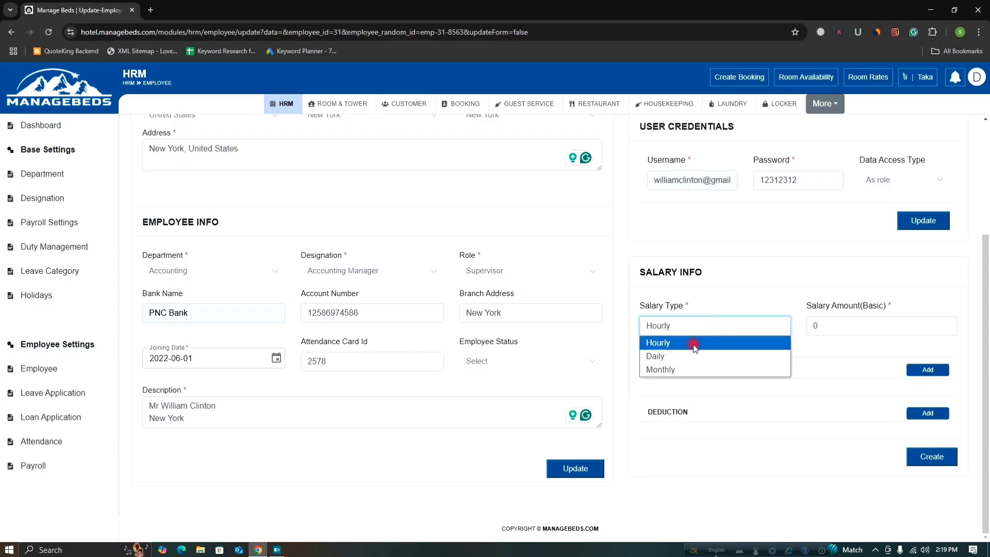
left_click(675, 370)
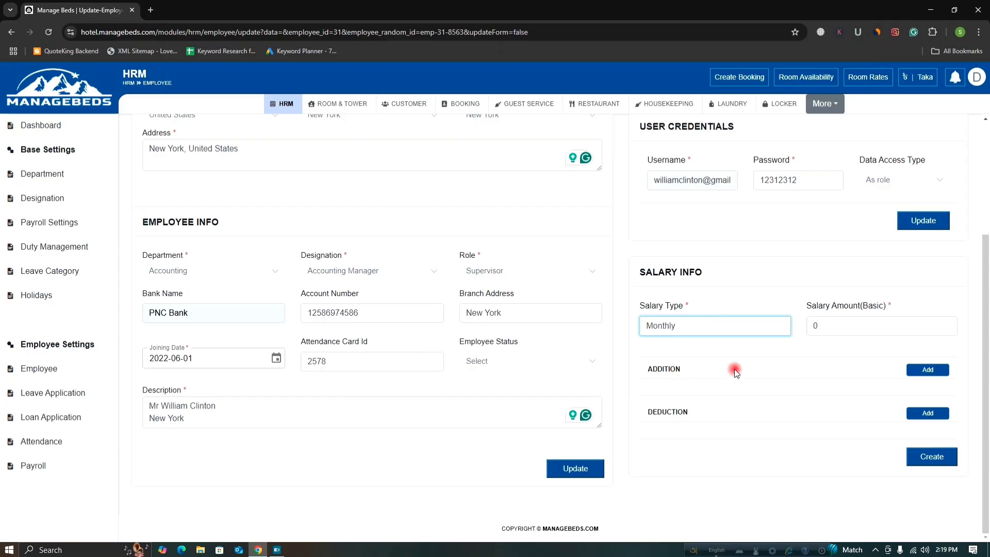
left_click(831, 329)
key("BackSpace")
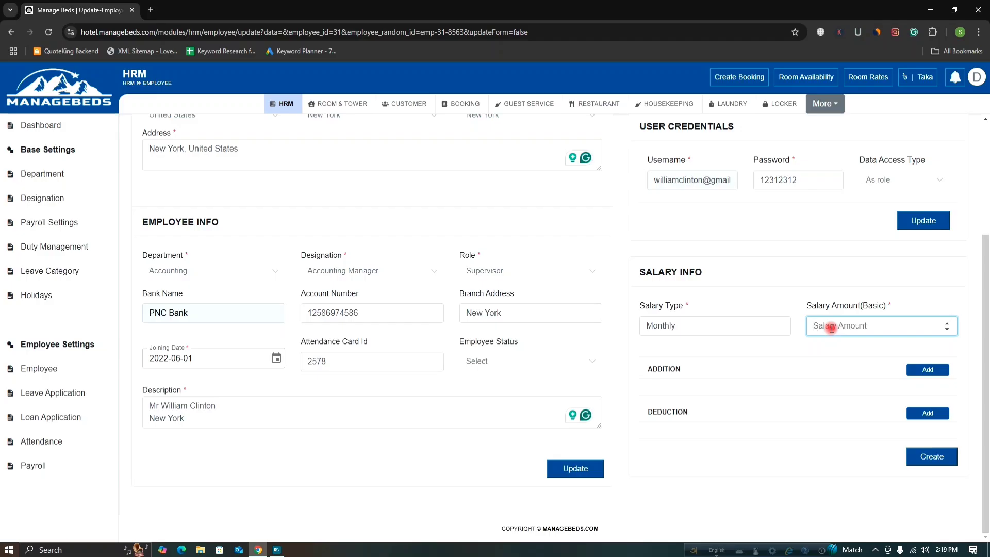
type("500")
left_click(927, 373)
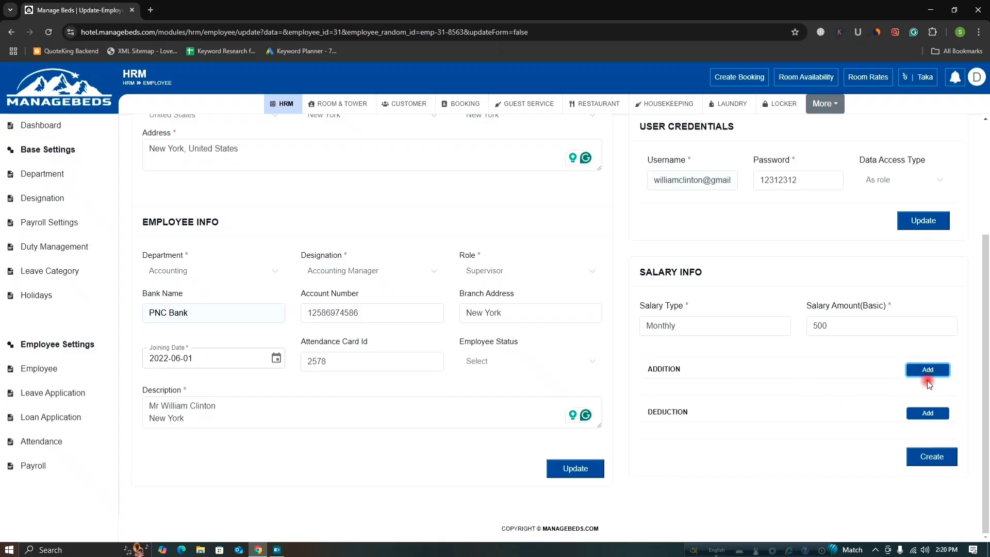
scroll(915, 386, "up", 1)
scroll(915, 387, "down", 1)
left_click(937, 462)
scroll(448, 376, "up", 4)
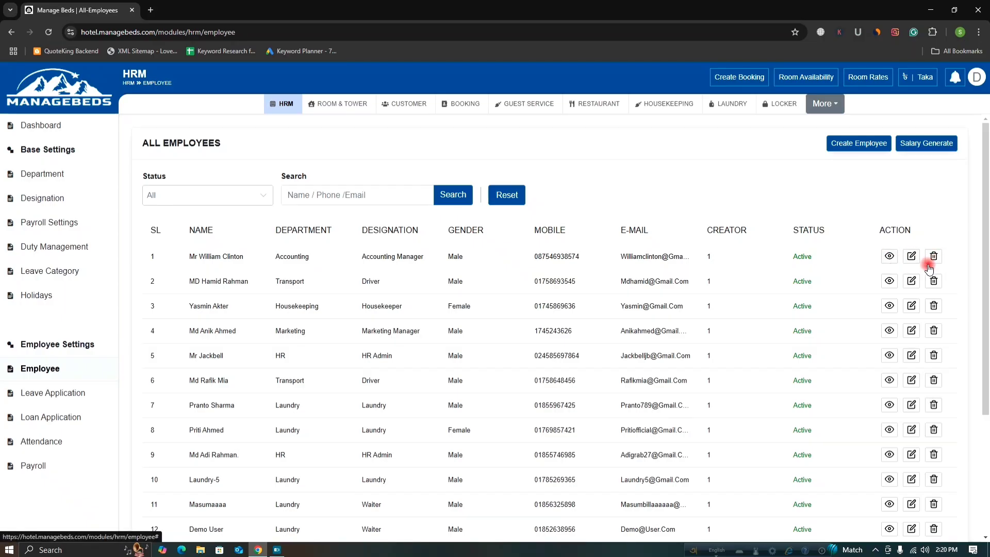
left_click(891, 257)
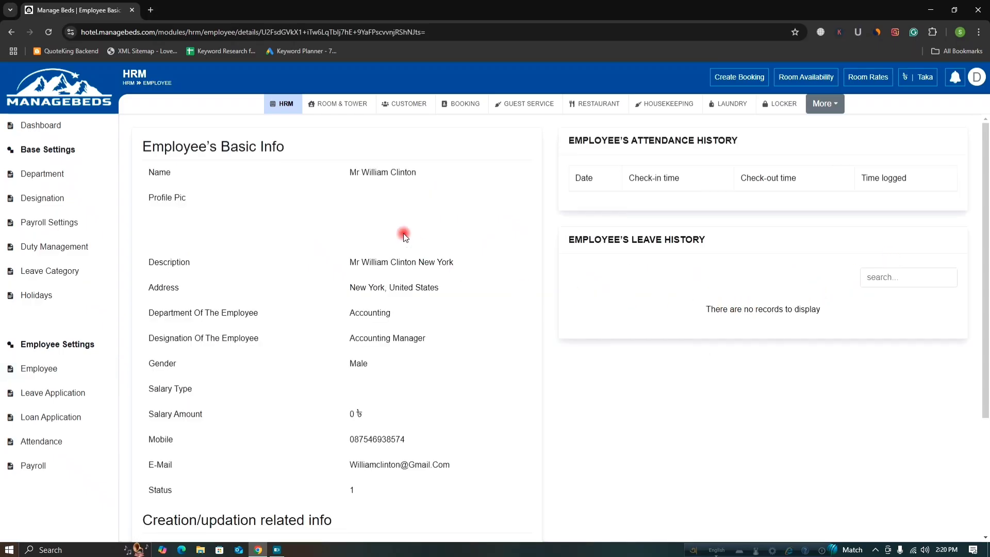
scroll(473, 234, "down", 3)
scroll(480, 246, "up", 3)
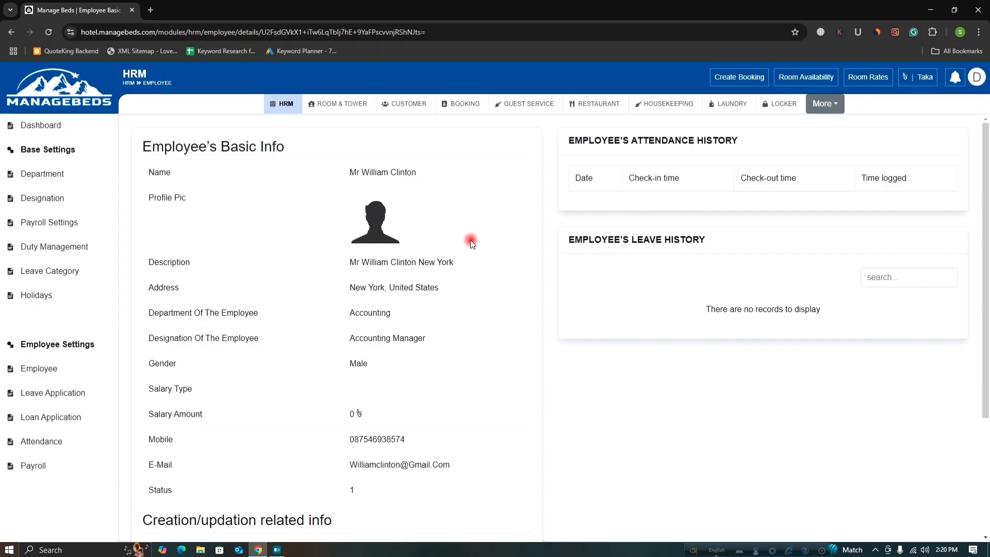
scroll(469, 243, "down", 3)
scroll(472, 267, "up", 3)
scroll(454, 351, "down", 3)
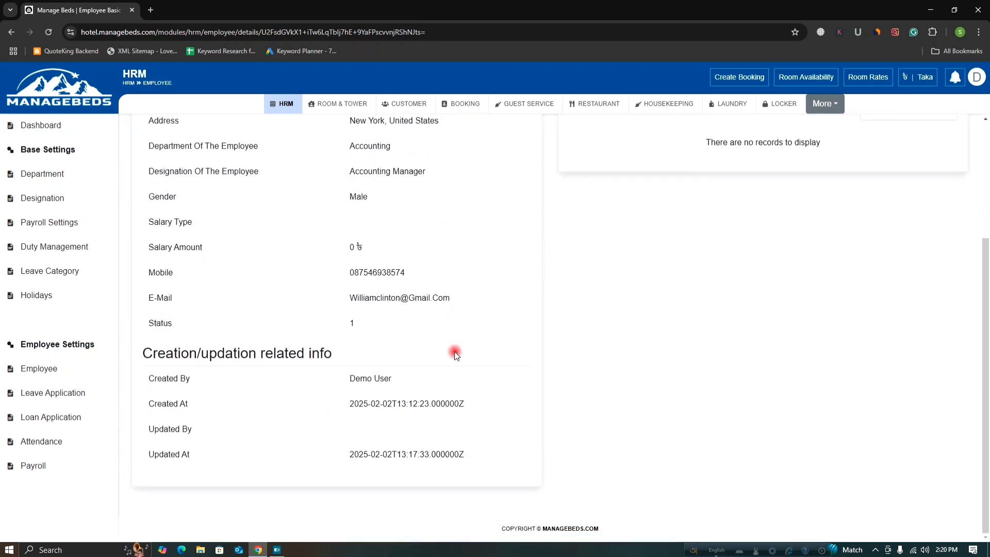
scroll(453, 352, "up", 3)
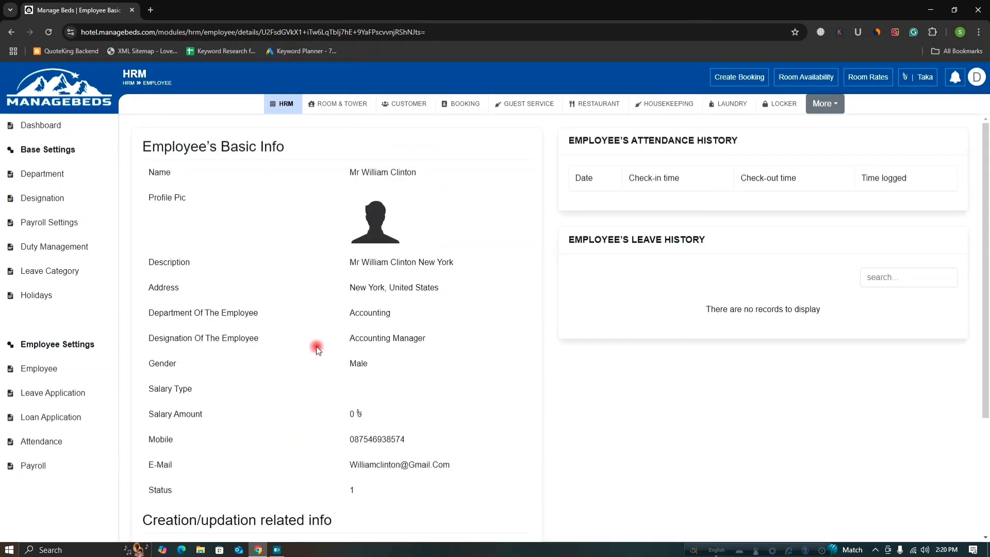
left_click(89, 369)
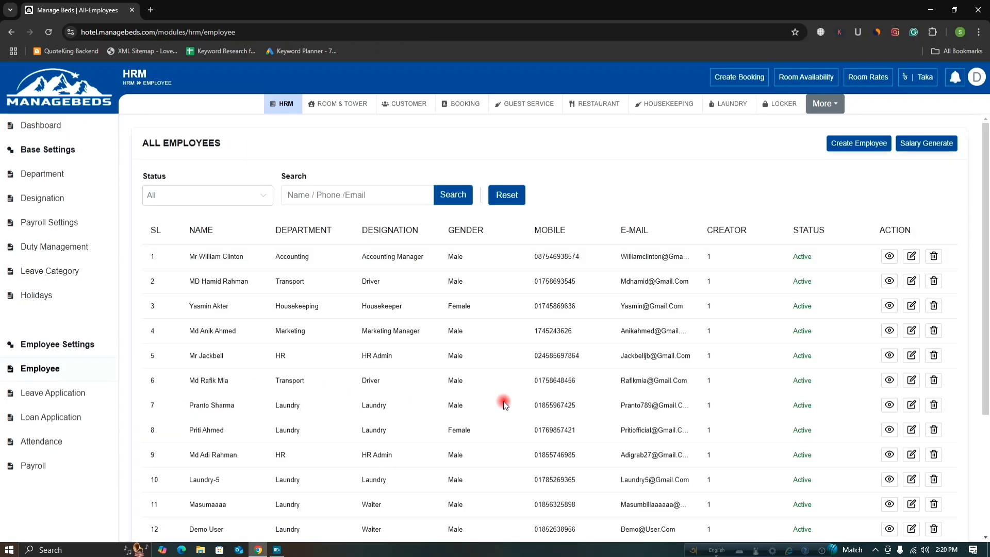